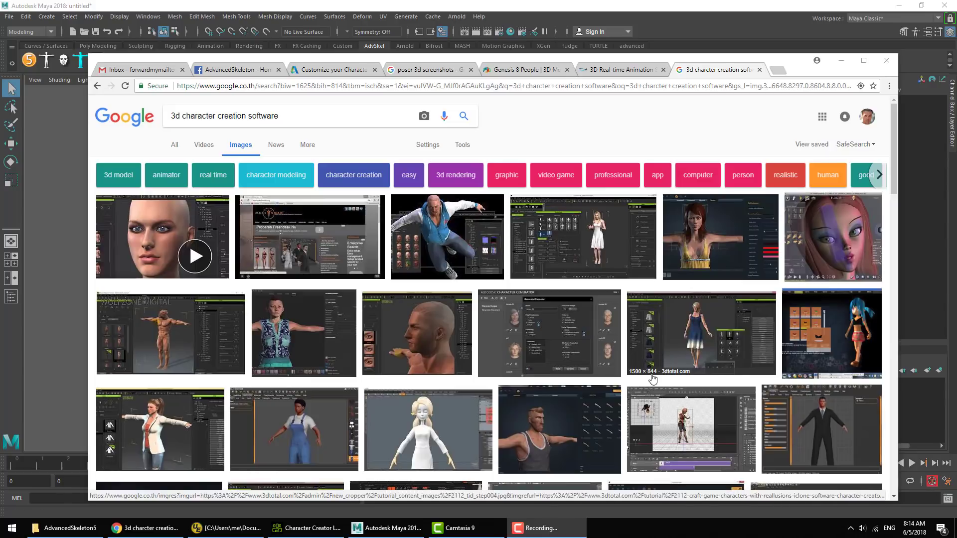
- Look through the open browser pages on 3D character creation software, including Autodesk Character Generator, Poser, Daz3D and iClone
scroll(653, 380, down, 5)
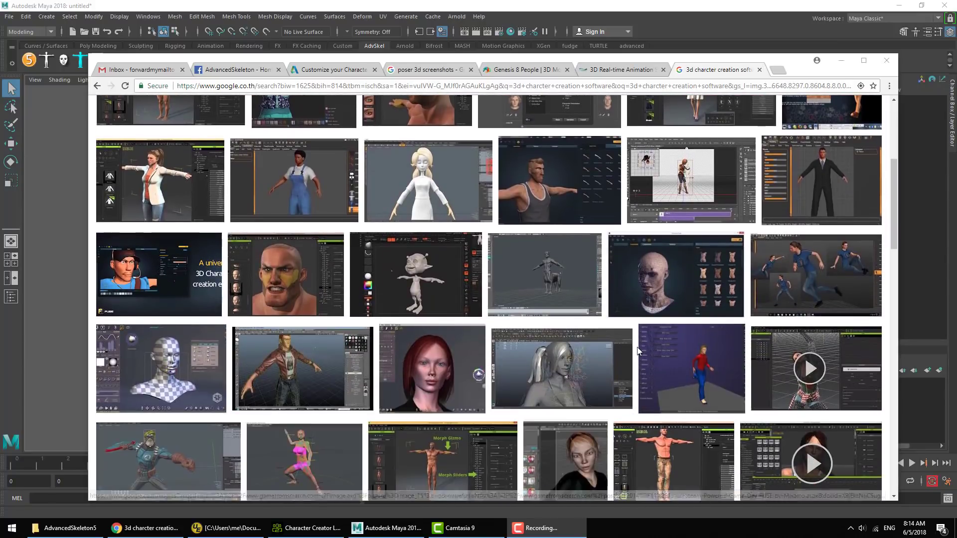
scroll(642, 337, up, 5)
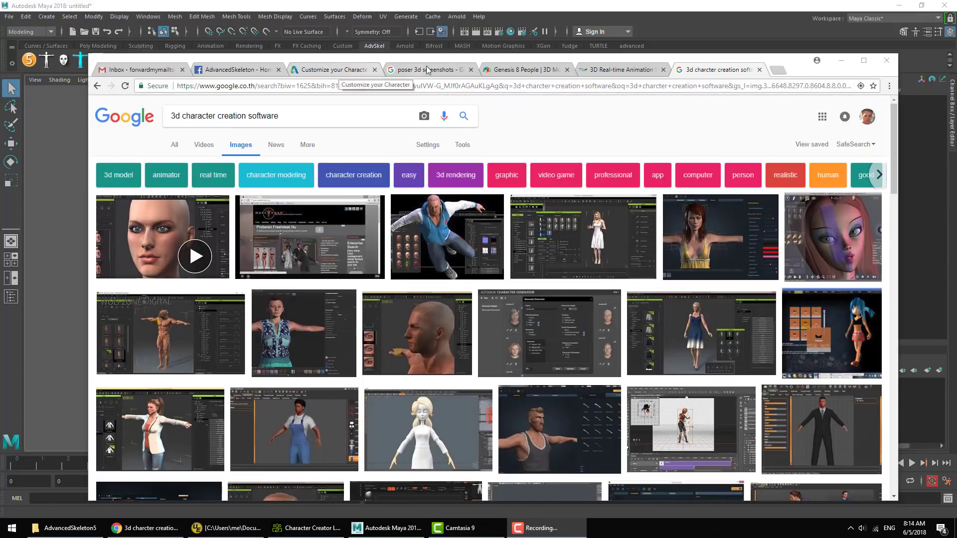
click(328, 71)
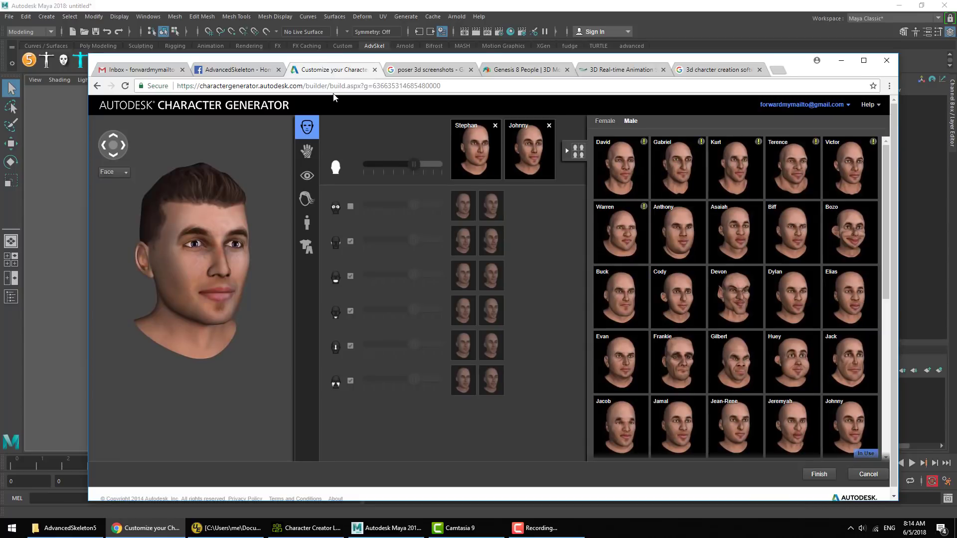
click(426, 71)
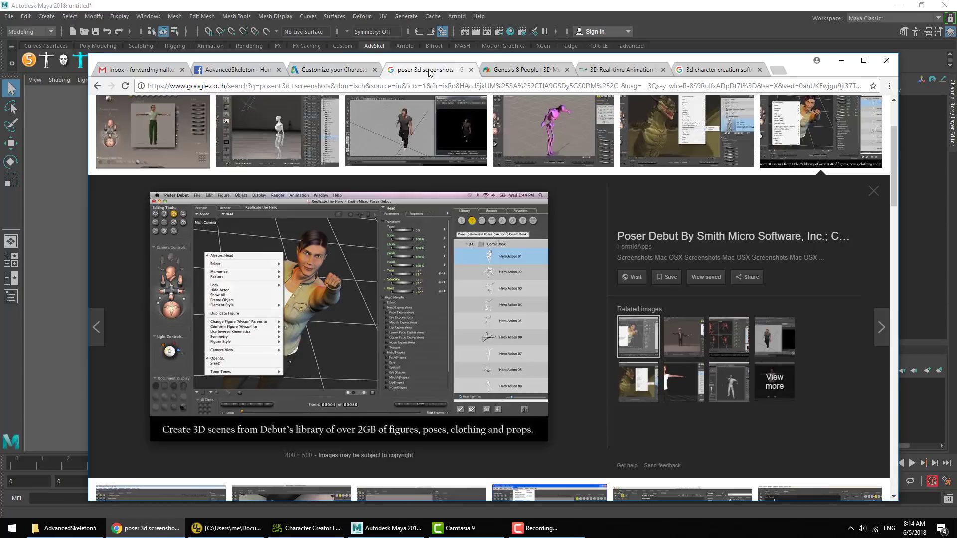
click(519, 72)
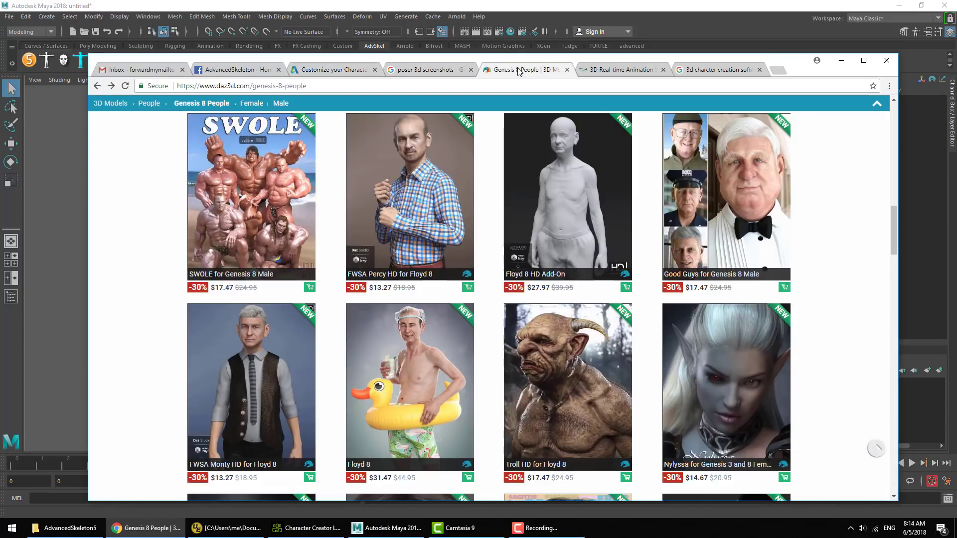
click(621, 70)
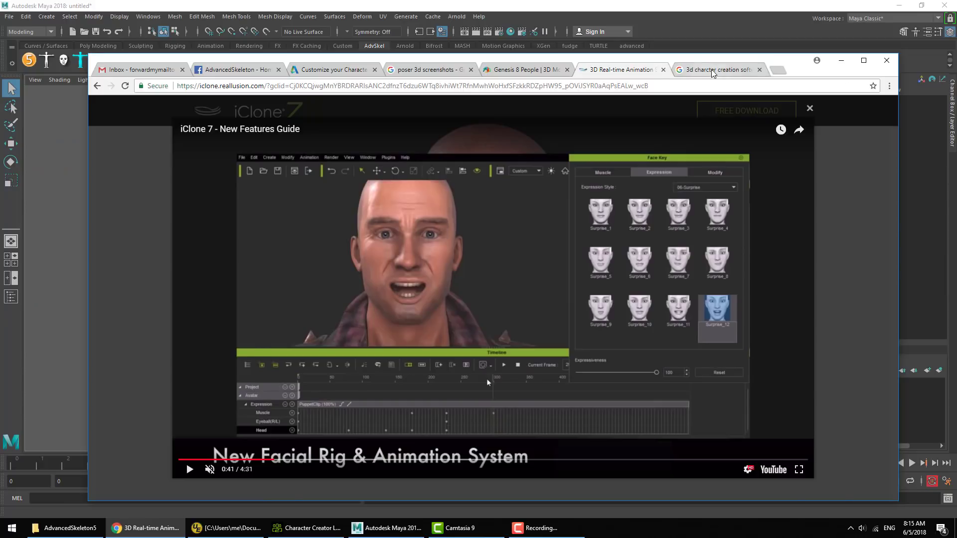
click(718, 70)
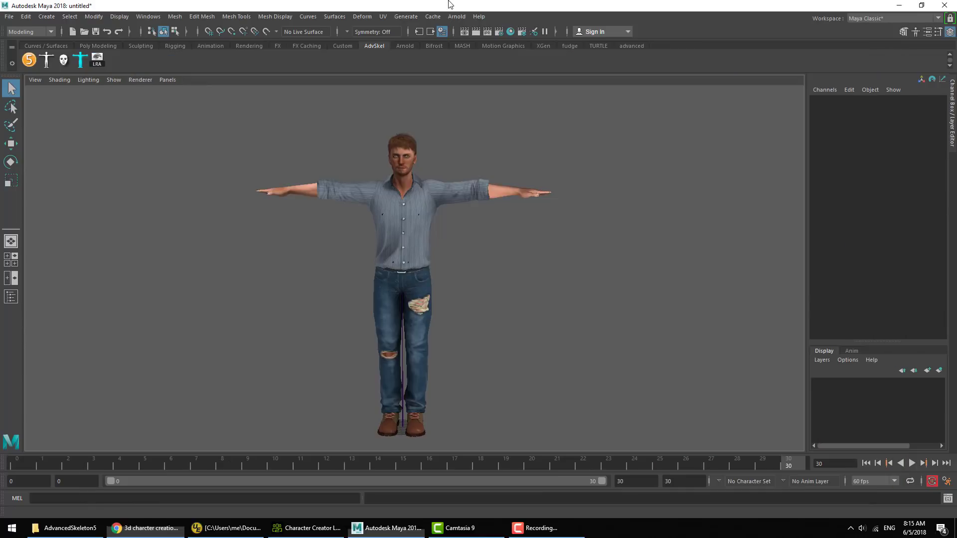
- In Maya, inspect the character's right upper-arm joint in wireframe, and view the same figure in Character Creator Lite
click(451, 6)
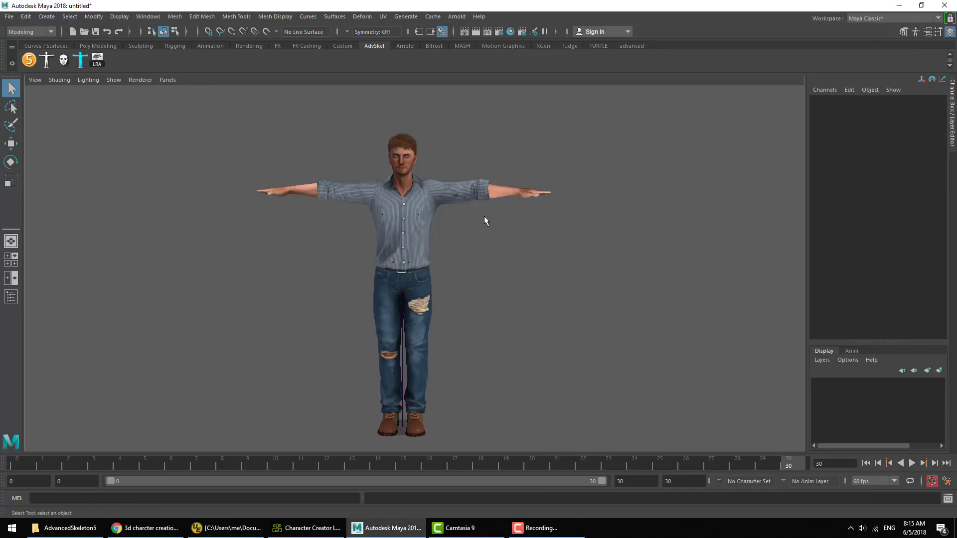
key(4)
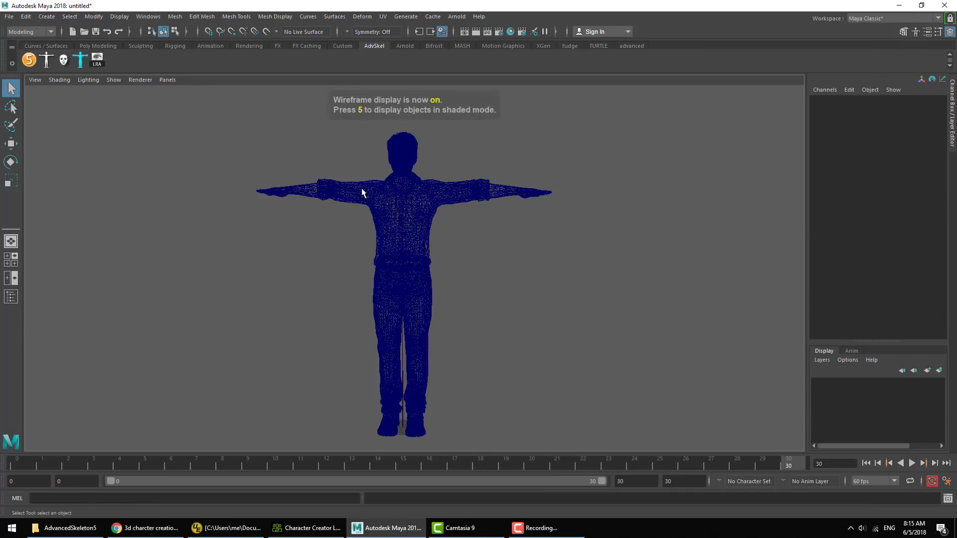
click(360, 187)
key(5)
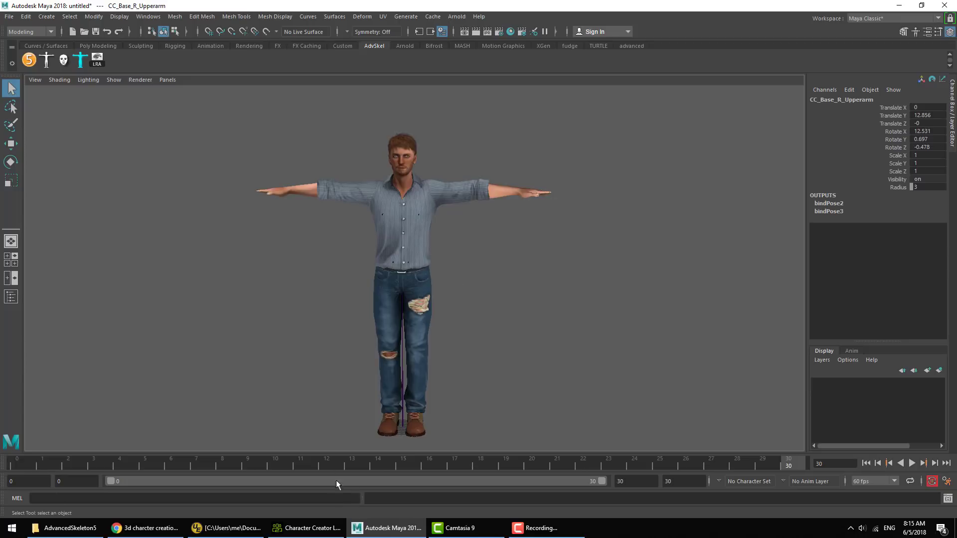
click(317, 531)
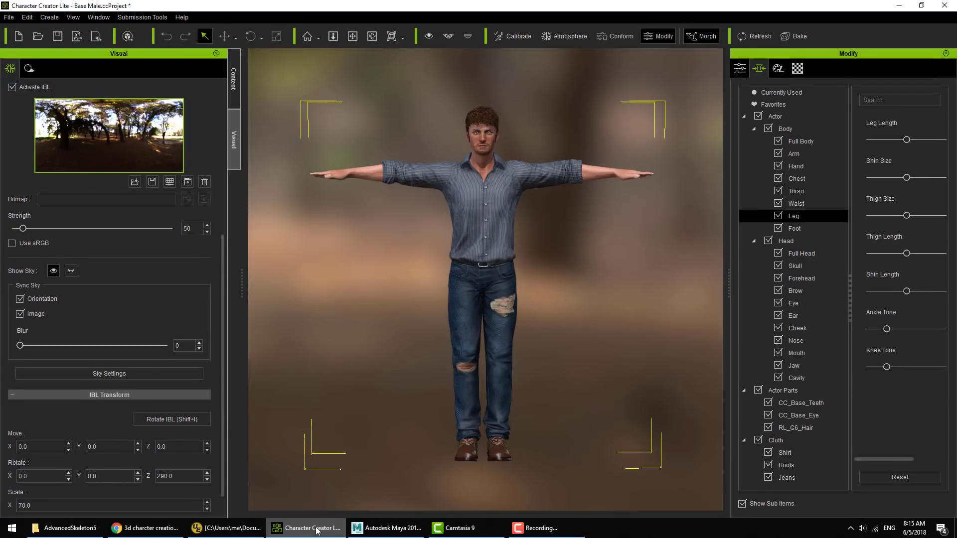
click(317, 531)
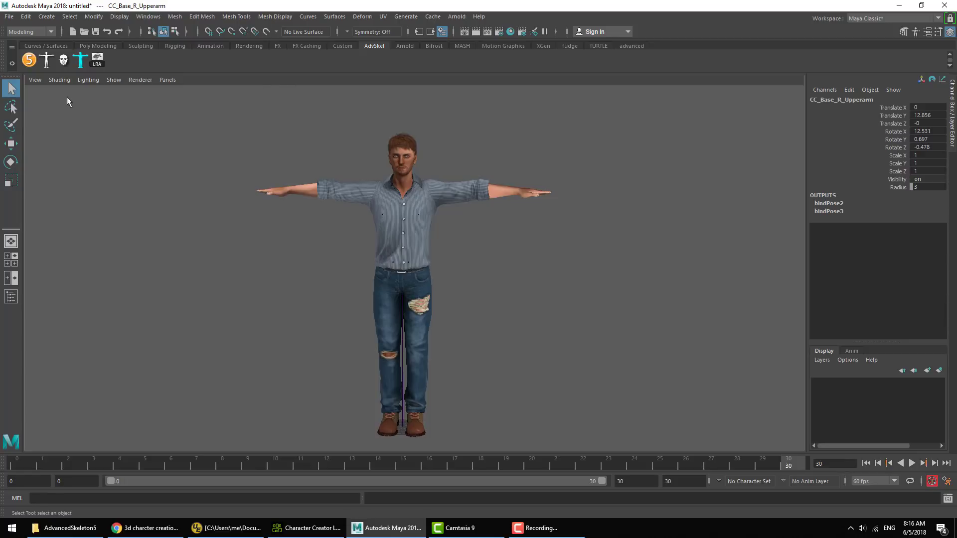
- Open AdvancedSkeleton's NameMatcher tool and place its window beside the character
click(30, 61)
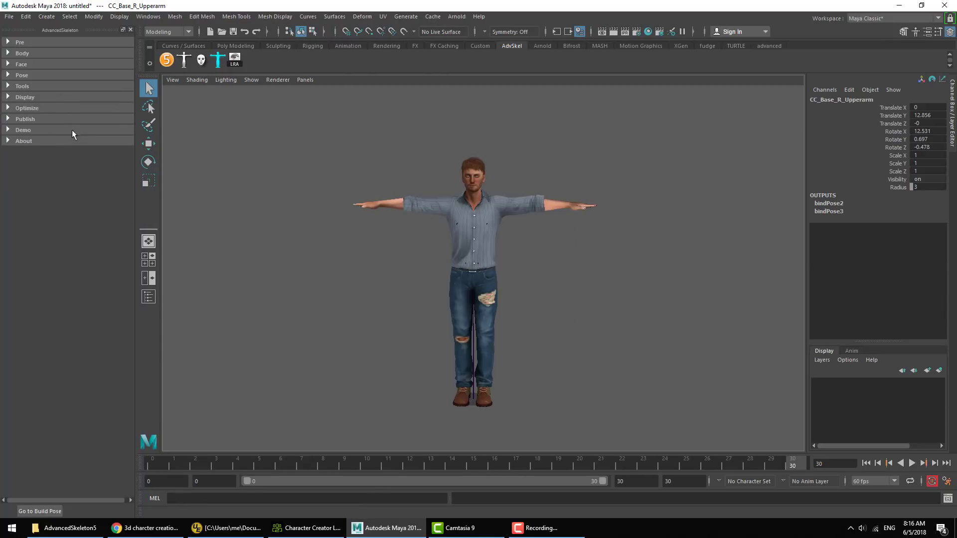
click(22, 87)
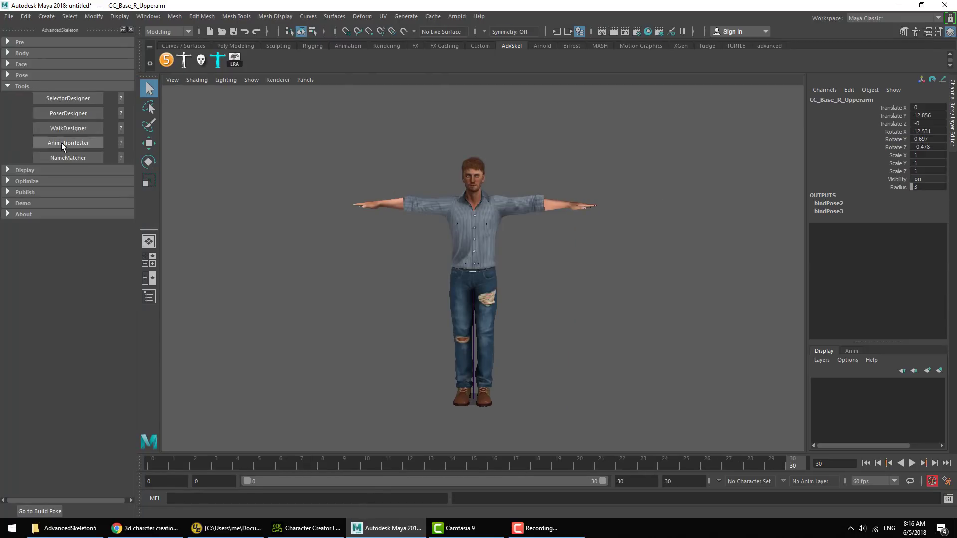
click(68, 158)
drag(295, 166, 246, 185)
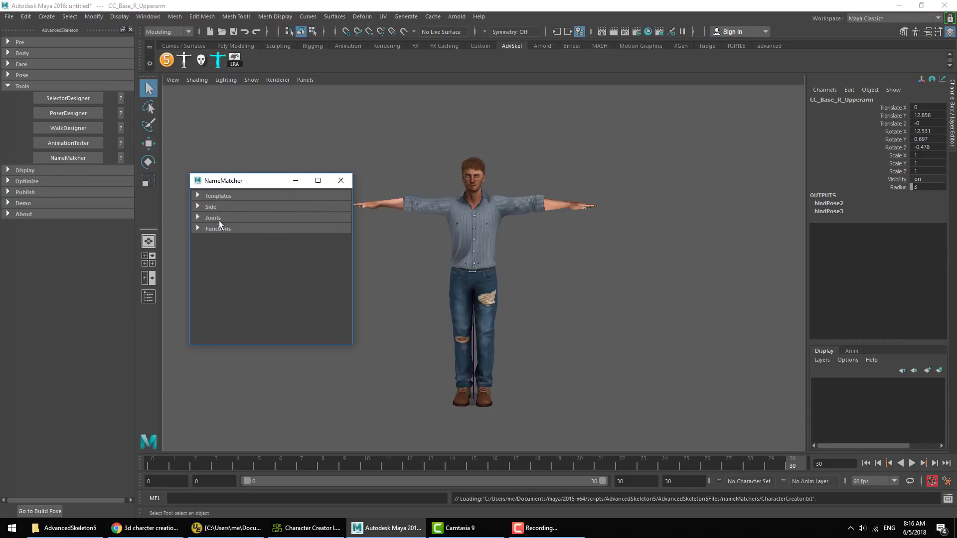
- Examine how AdvancedSkeleton joint names such as Root are paired with the character's own joint names
click(212, 218)
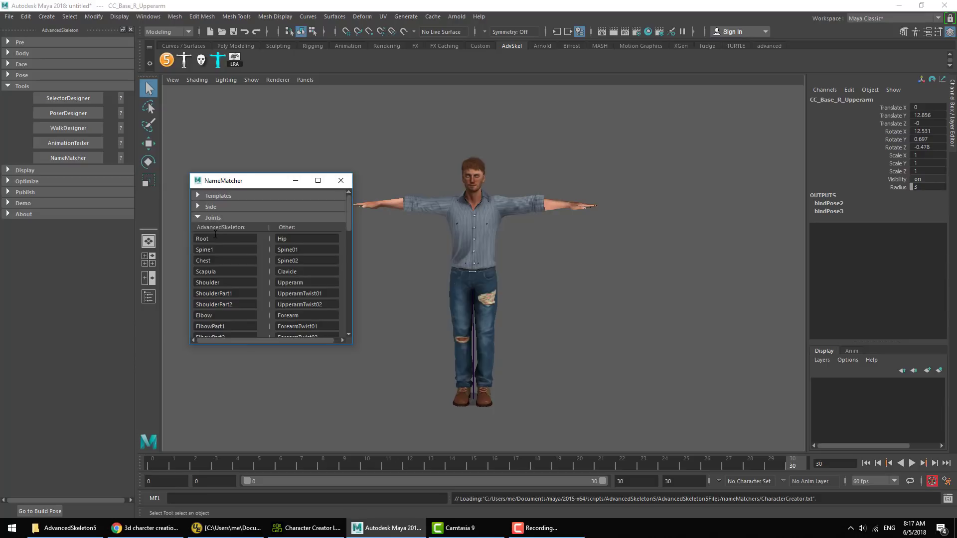
click(219, 239)
click(301, 239)
click(226, 239)
- Compare the joint name lists of the AutodeskCharacterGenerator, CharacterCreator, Daz3d and Unreal templates in NameMatcher
click(220, 196)
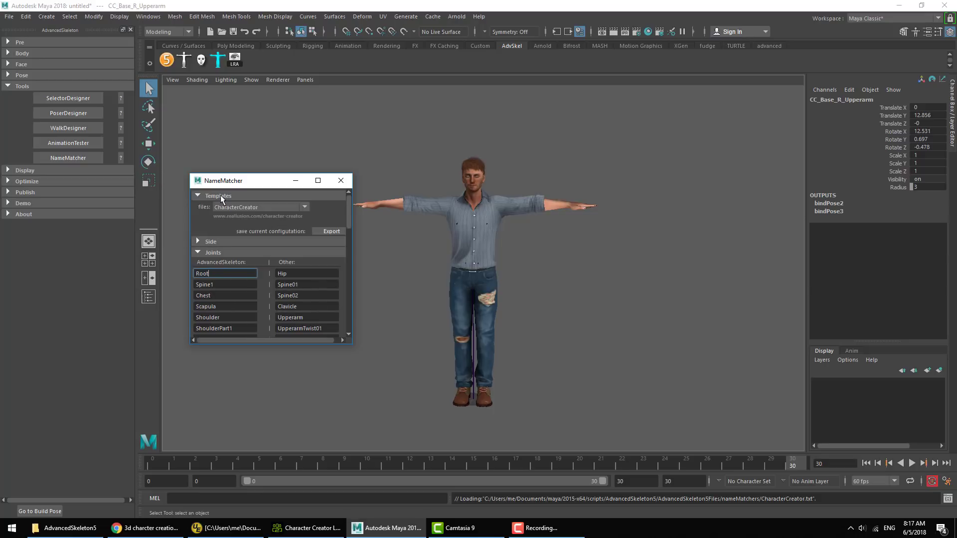
click(249, 205)
click(246, 239)
click(273, 208)
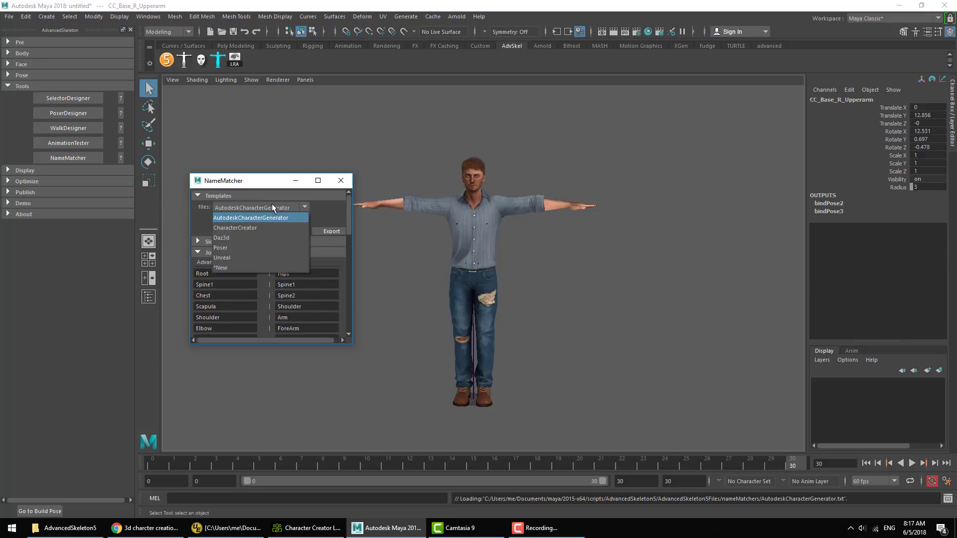
click(268, 238)
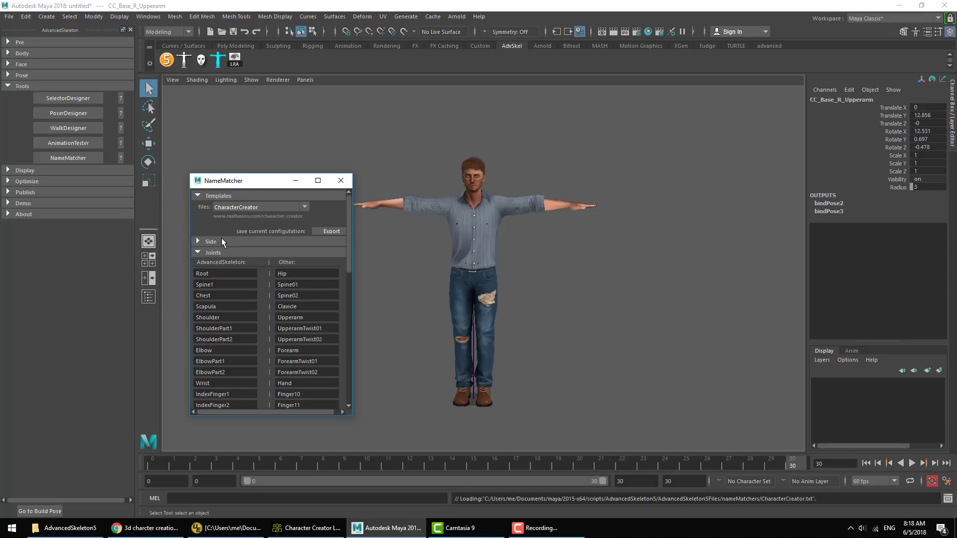
click(250, 207)
click(245, 236)
click(249, 208)
click(247, 257)
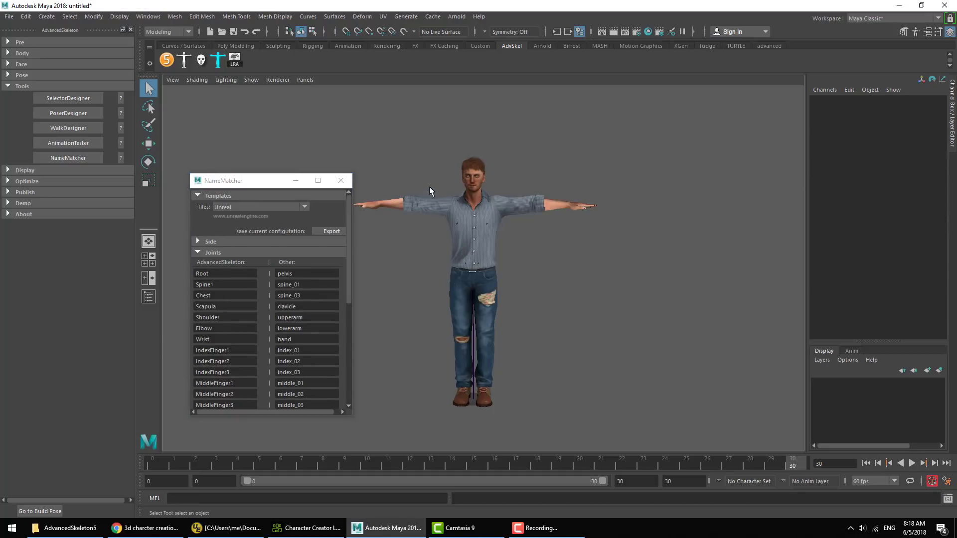
- Load the CharacterCreator template in NameMatcher and collapse the joint list and template settings
click(246, 209)
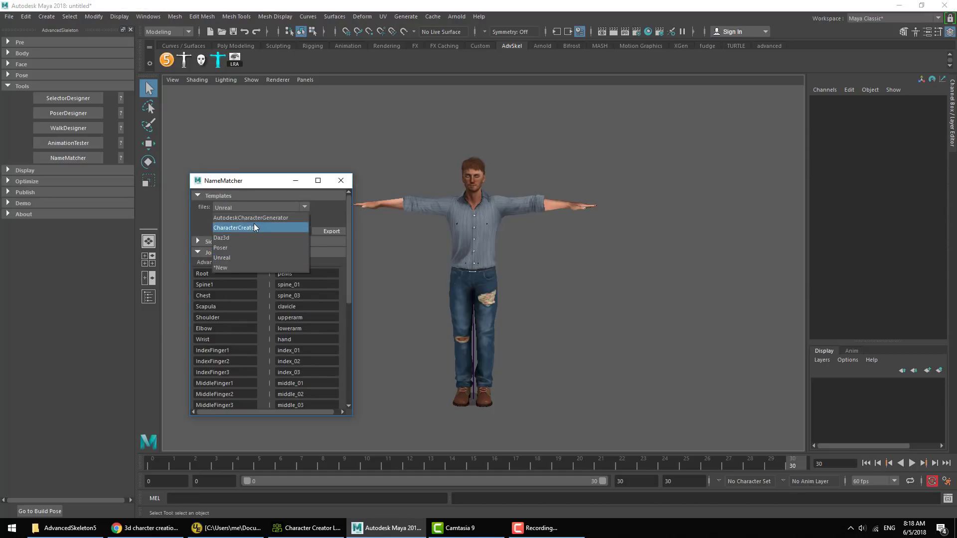
click(249, 219)
click(243, 209)
click(242, 230)
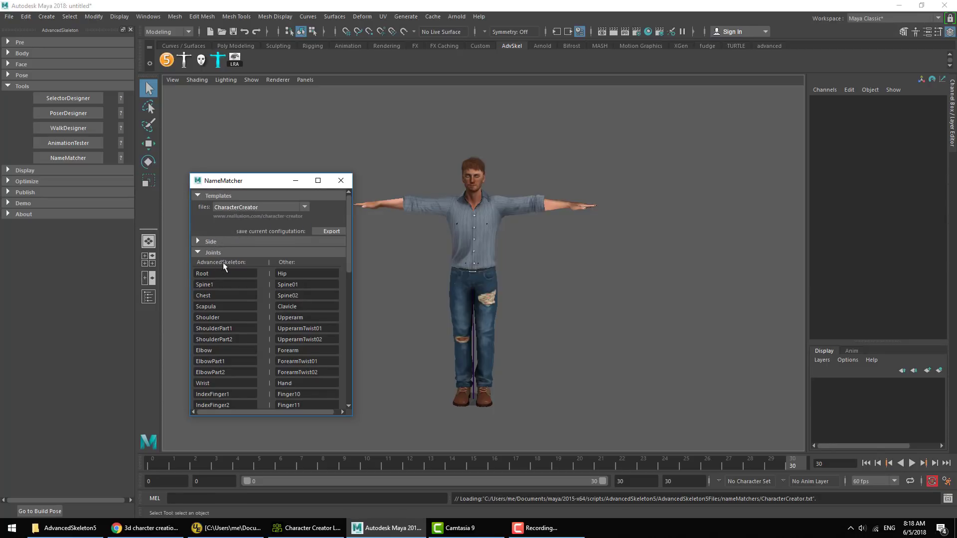
click(215, 252)
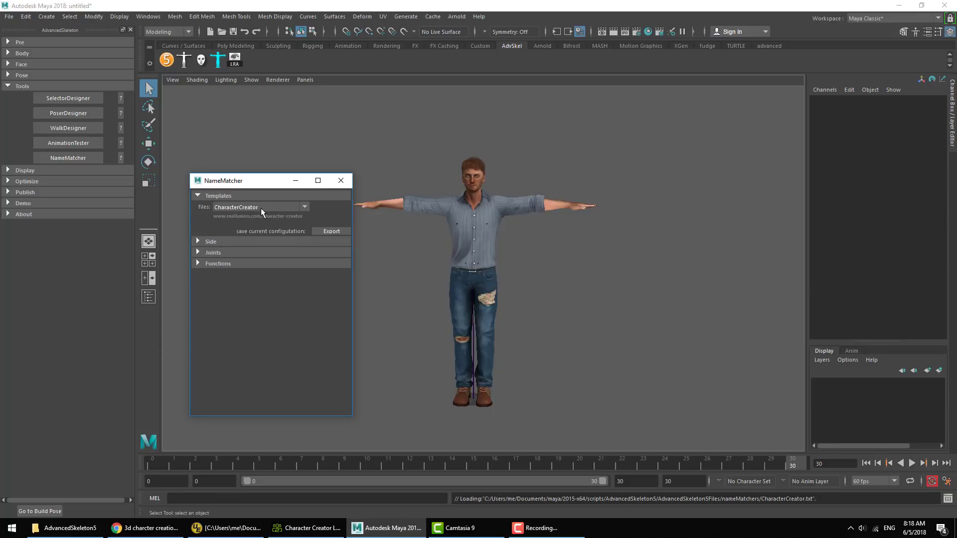
click(211, 196)
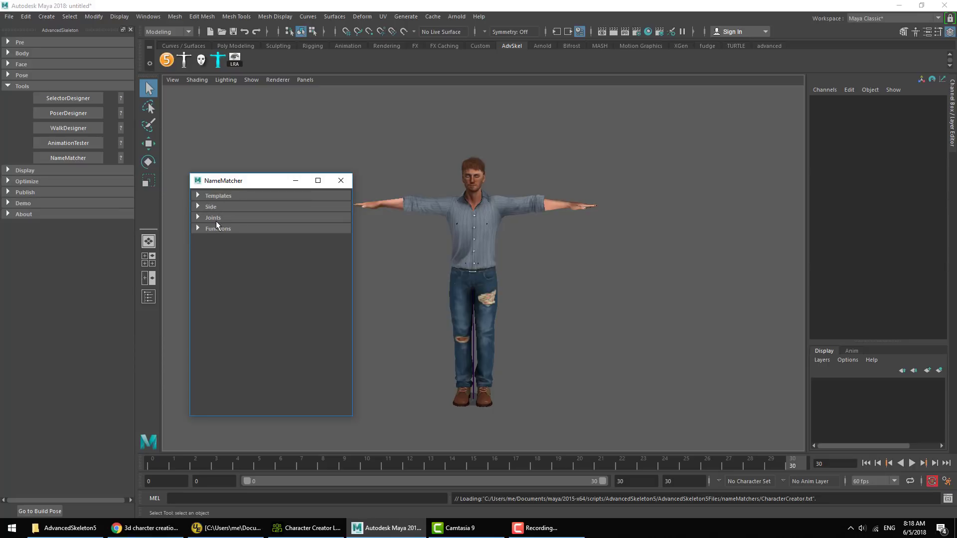
- Create and place the FitSkeleton on the character with NameMatcher, and restore the textured shaded display
click(217, 229)
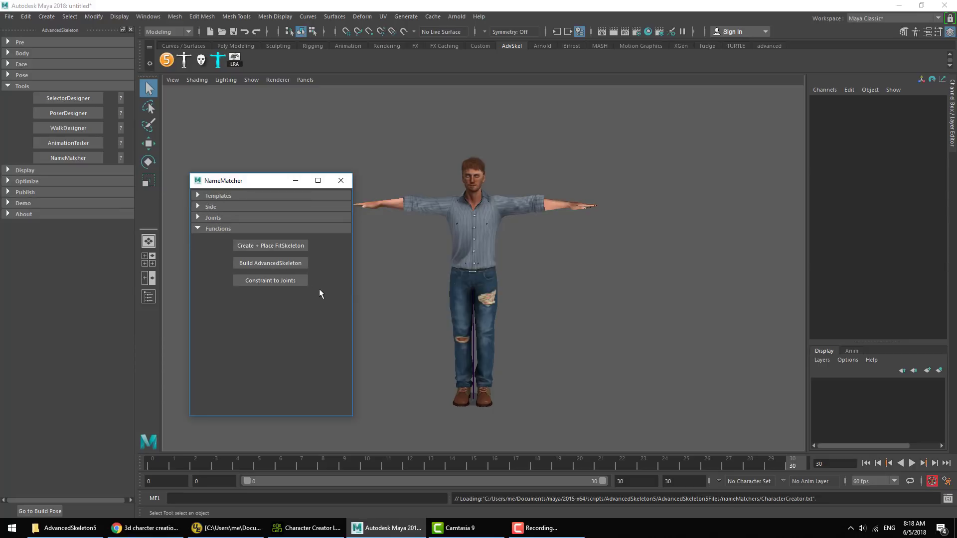
scroll(495, 278, up, 2)
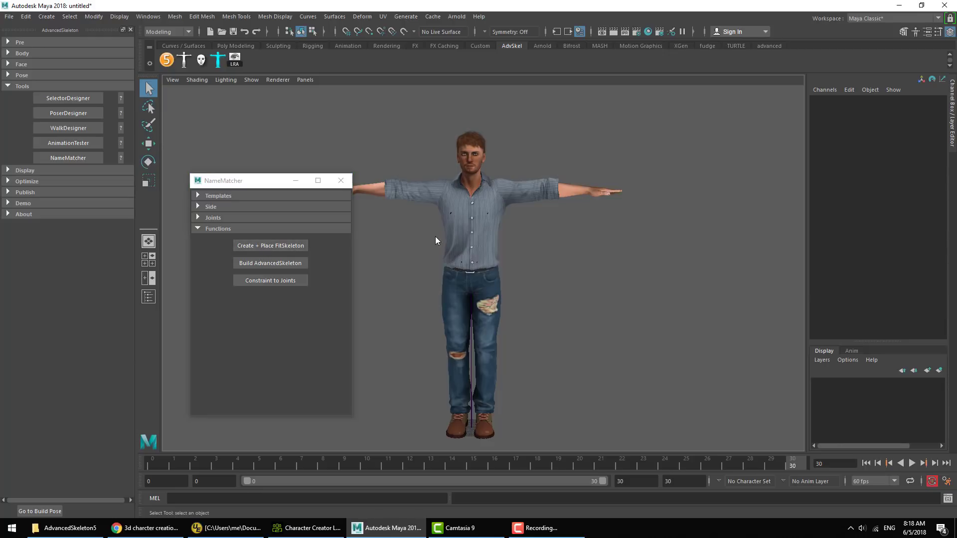
click(262, 247)
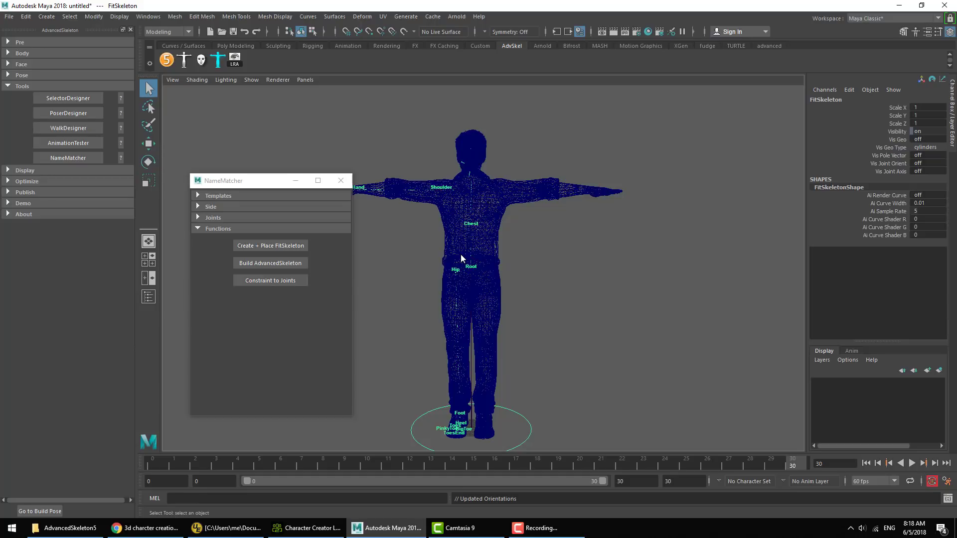
key(6)
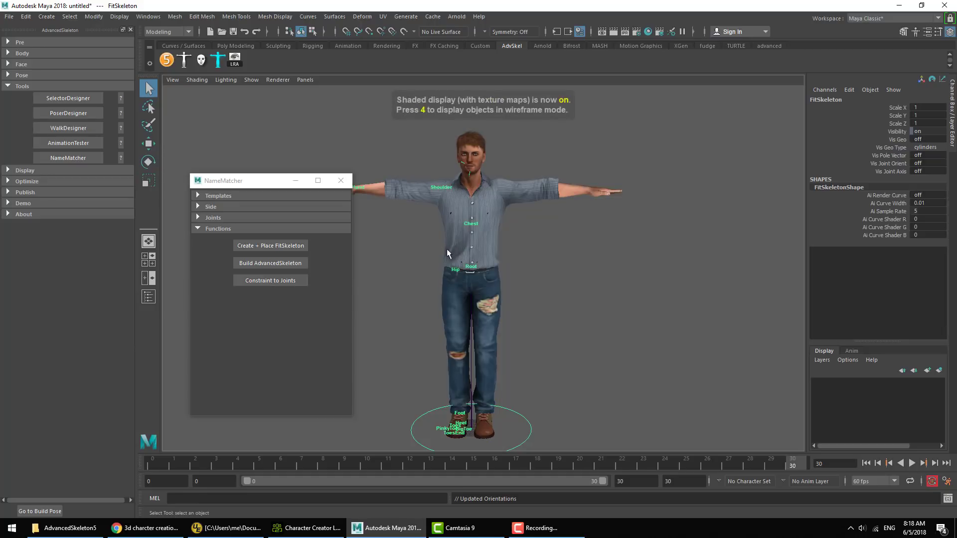
- Build the AdvancedSkeleton rig, constrain it to the character's joints, and close NameMatcher
click(271, 263)
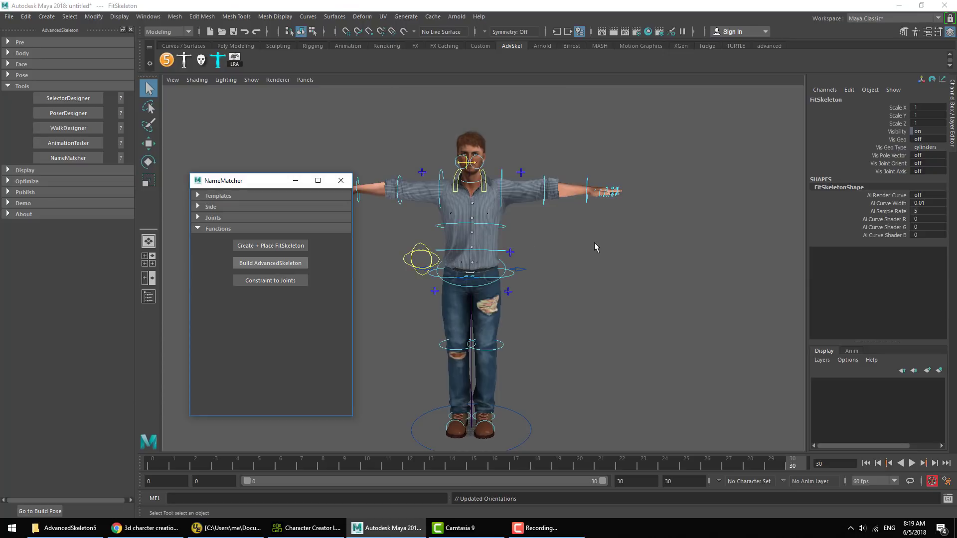
click(285, 279)
click(341, 180)
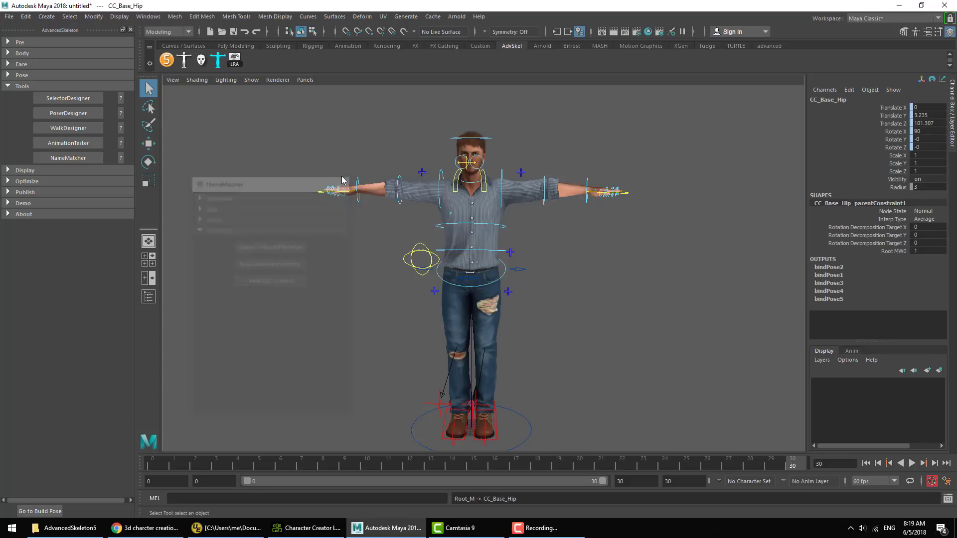
- Test the rig by moving the right leg's IK foot control, and undo the move
alt+drag(403, 245, 444, 254)
alt+middle_drag(448, 271, 405, 255)
scroll(404, 255, down, 2)
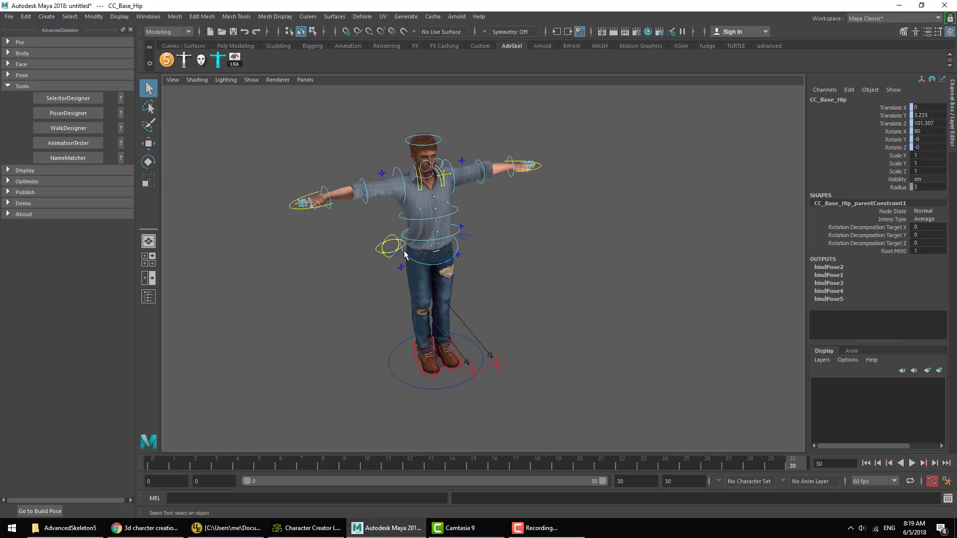
click(418, 359)
key(w)
mouse_move(433, 359)
mouse_down()
mouse_move(408, 293)
mouse_move(434, 336)
mouse_move(427, 346)
mouse_up()
key(ctrl+z)
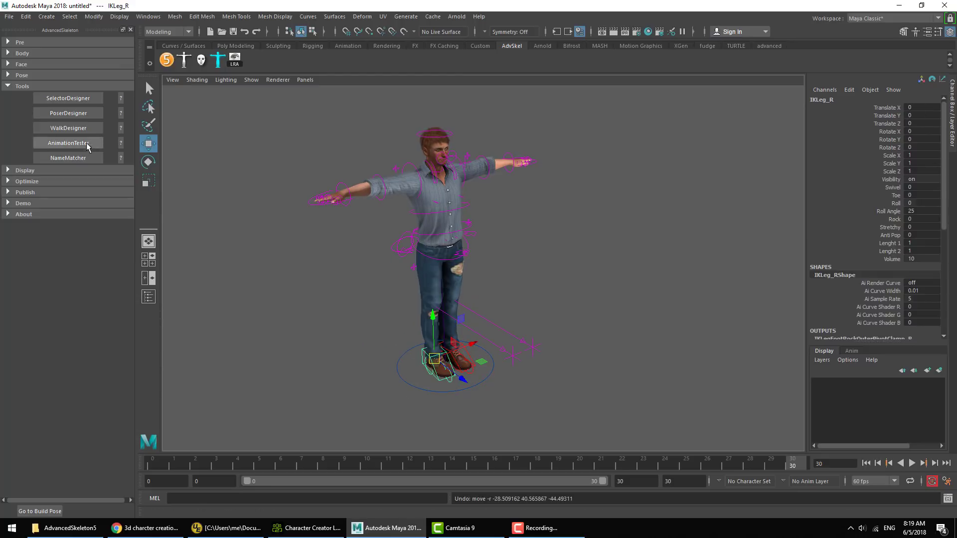
- Start a walk animation on the rigged character with WalkDesigner
click(69, 128)
click(160, 228)
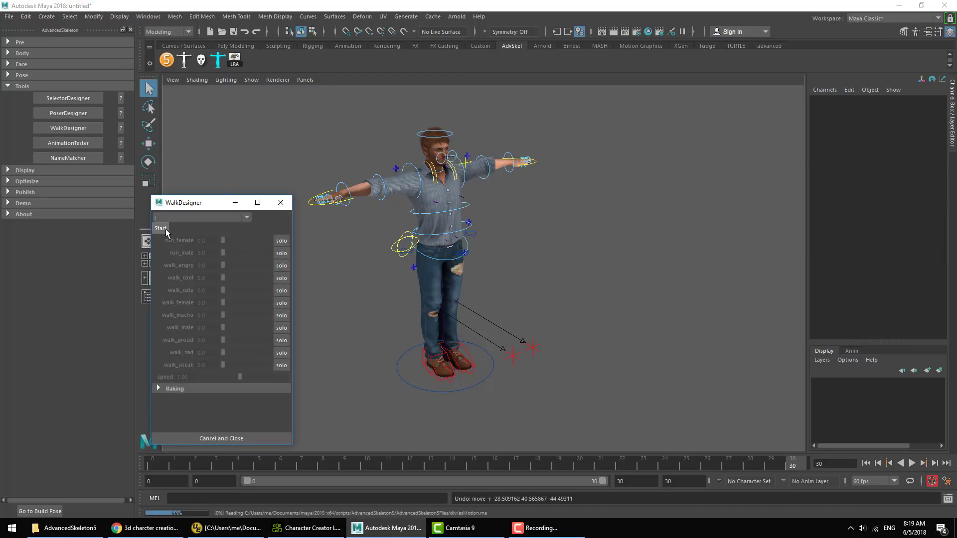
- Load the biped control picker, frame its contents, and place its window above WalkDesigner
click(218, 61)
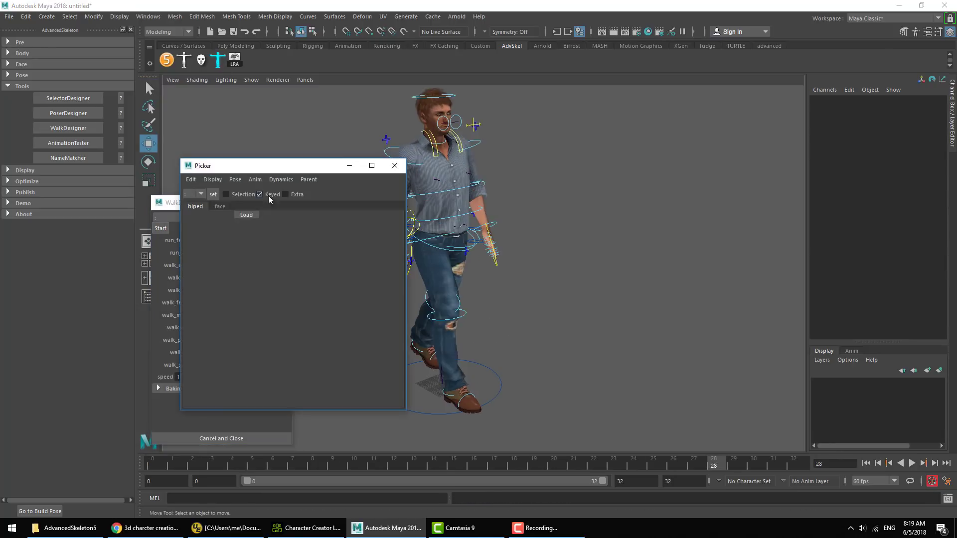
click(246, 215)
key(f)
drag(264, 164, 236, 33)
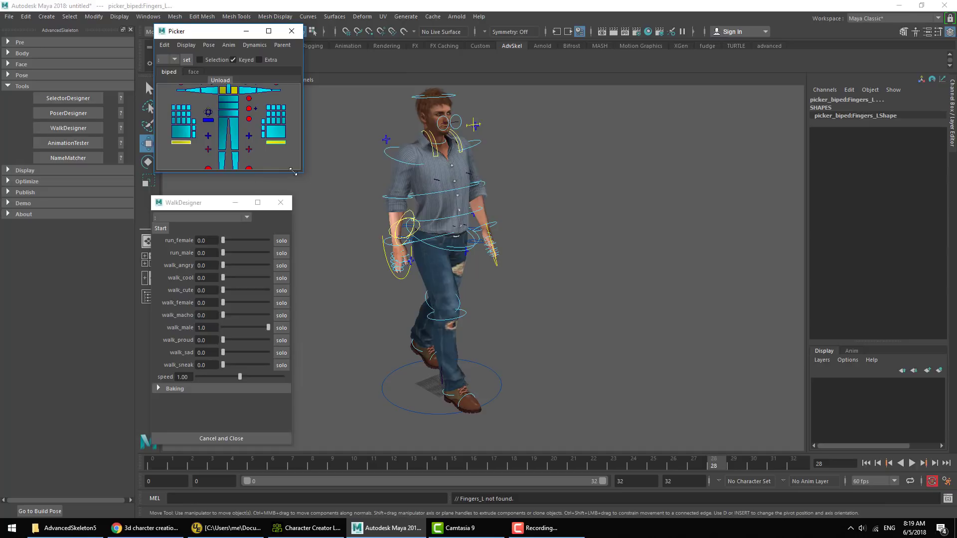
- Select the finger controls of both hands with the biped picker, adjust their finger attributes together, and close the picker
click(189, 143)
shift+click(276, 143)
click(902, 123)
drag(899, 140, 899, 156)
middle_drag(533, 263, 588, 263)
click(558, 239)
click(291, 31)
- Play the animation and preview the run_male, walk_angry, walk_male and walk_sneak cycles in WalkDesigner one at a time
click(911, 464)
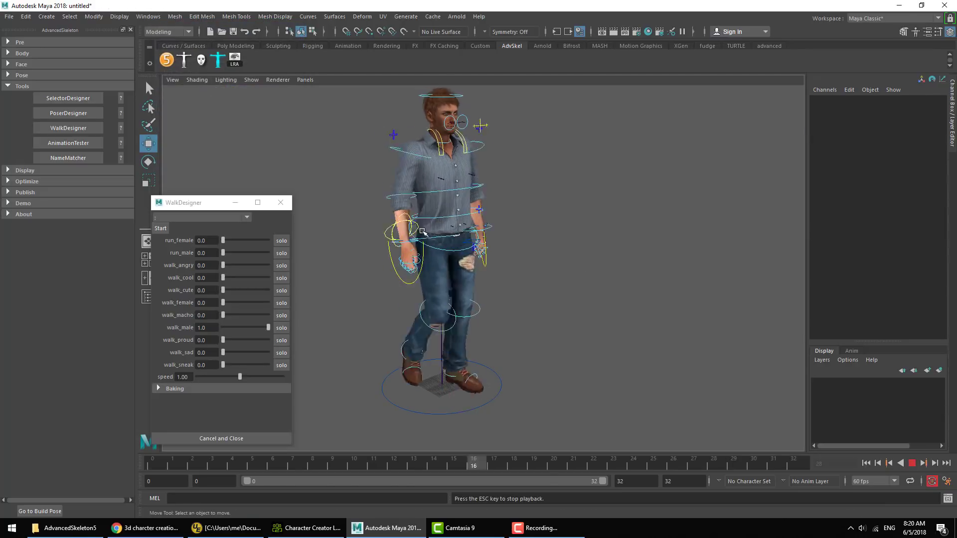
click(281, 253)
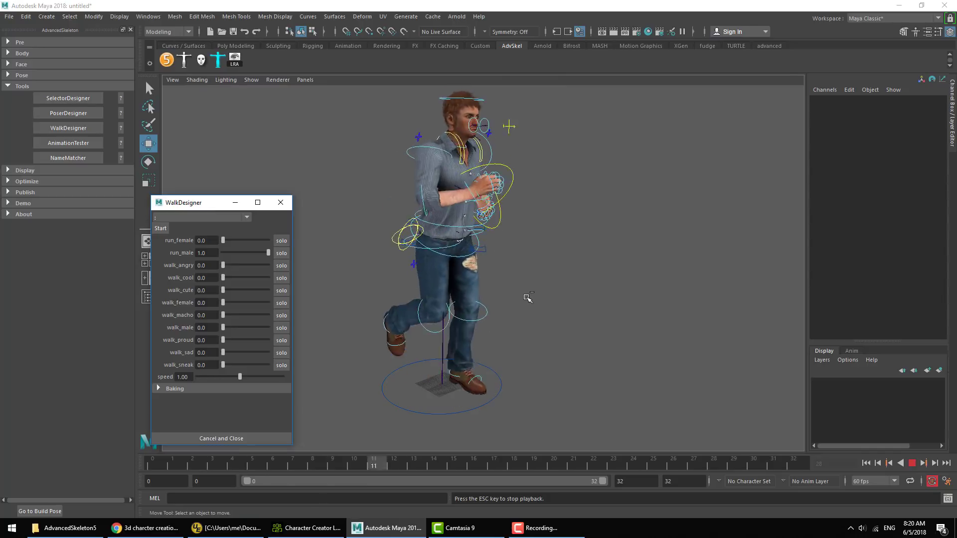
click(281, 266)
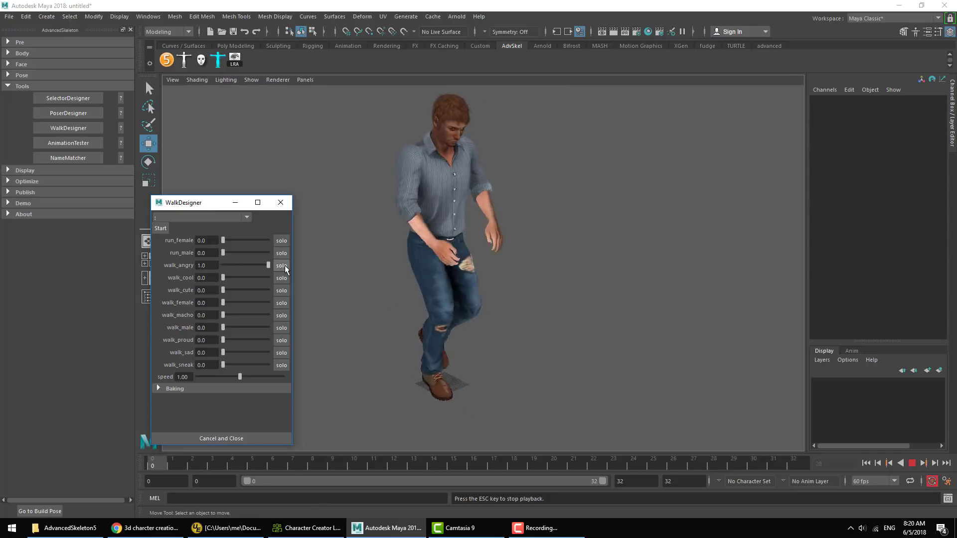
click(282, 328)
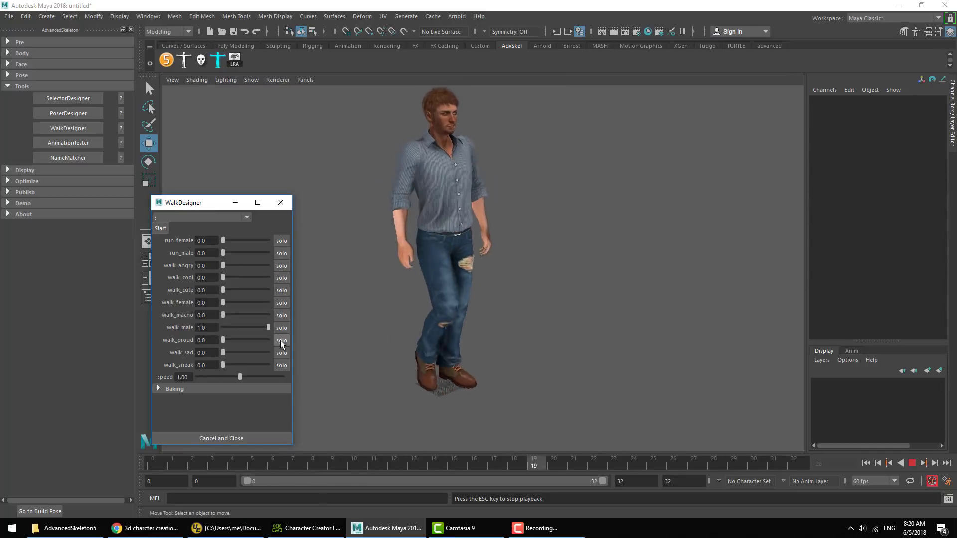
click(282, 366)
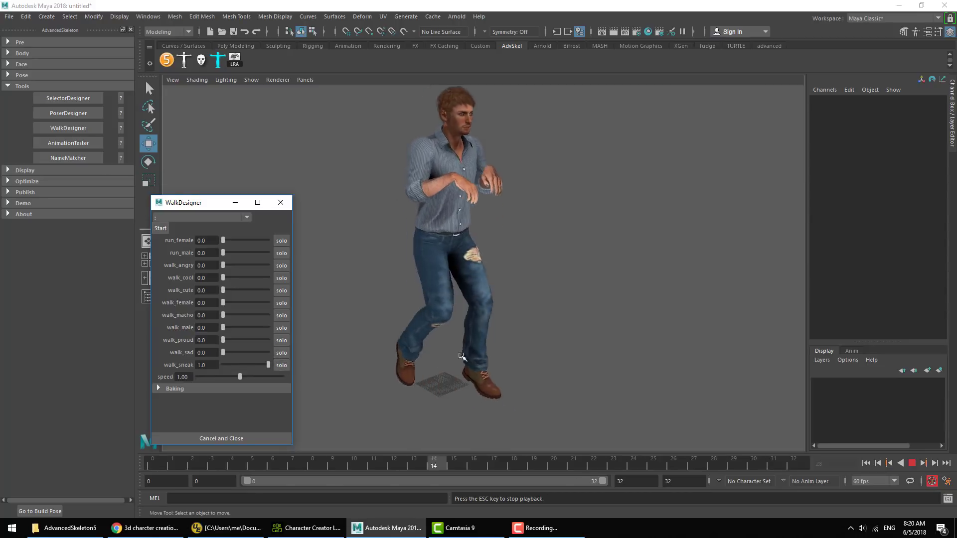
click(600, 351)
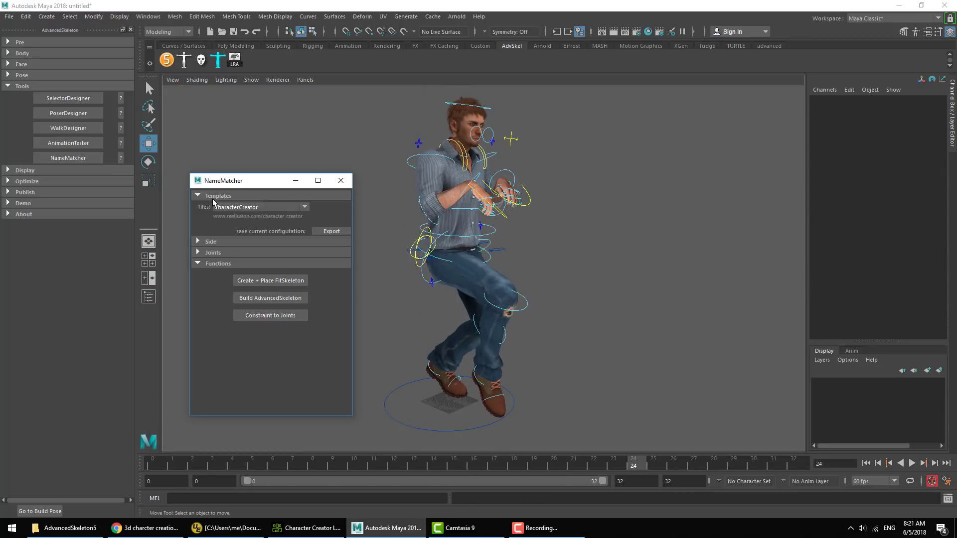
- Try switching the NameMatcher template between AutodeskCharacterGenerator and CharacterCreator
click(211, 196)
click(211, 197)
click(238, 208)
click(252, 216)
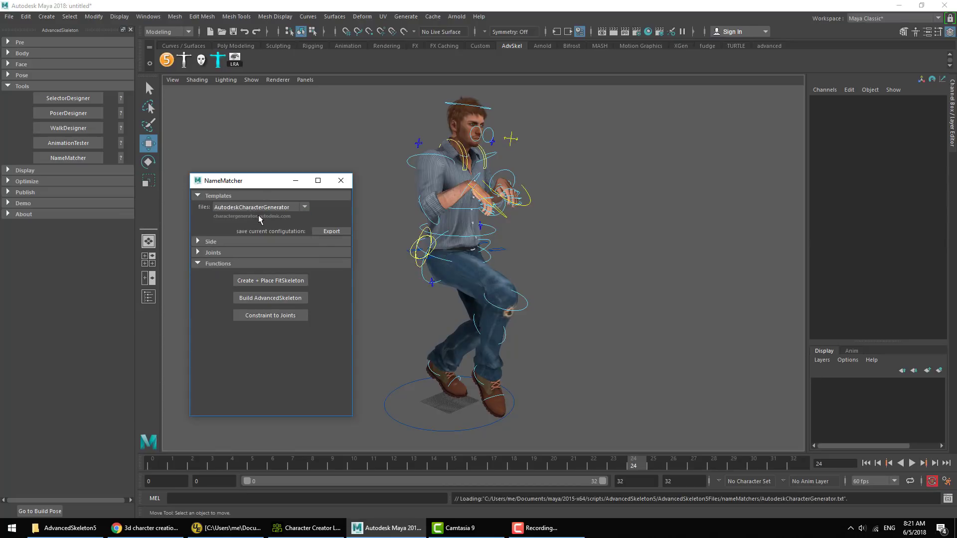
click(231, 208)
click(232, 230)
click(261, 209)
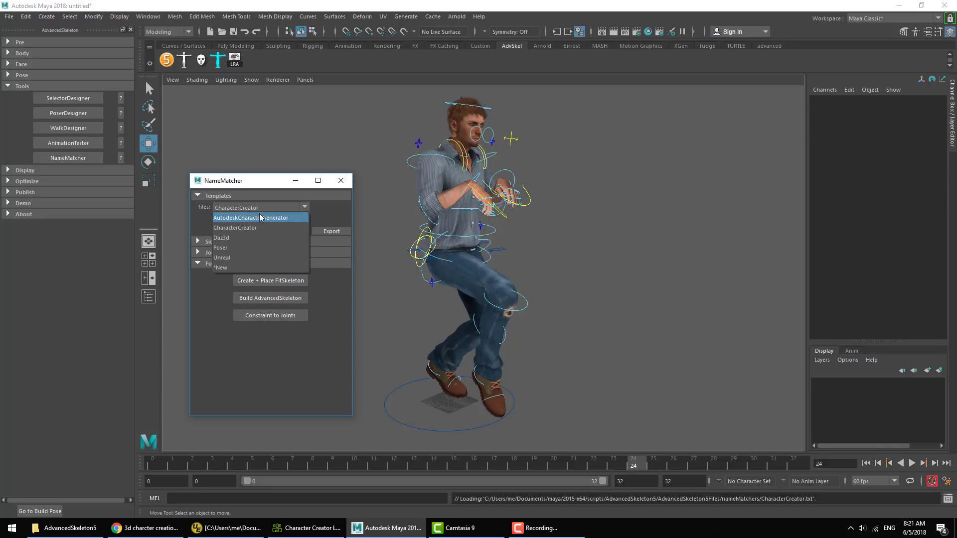
click(259, 216)
click(272, 212)
click(272, 227)
click(266, 210)
click(239, 221)
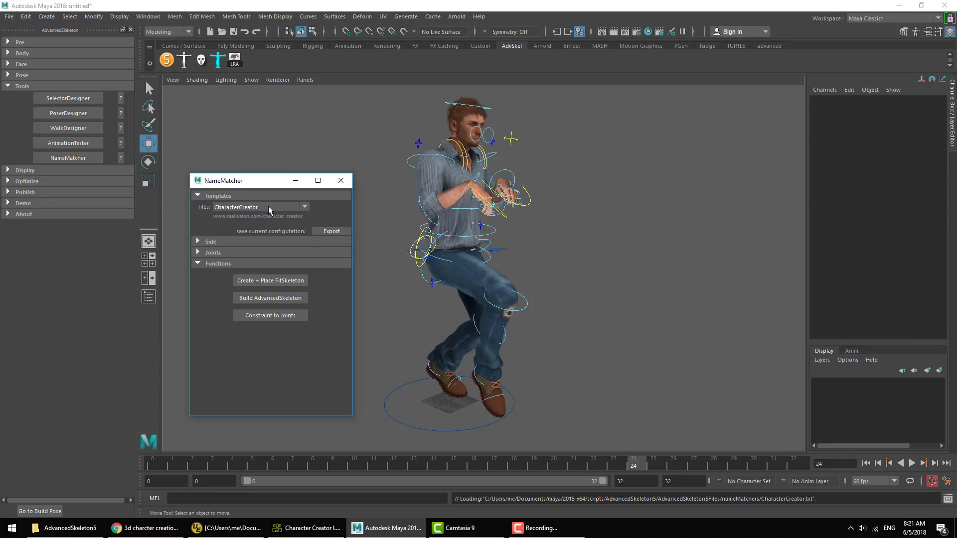
- Go through the Daz3d and Poser templates in NameMatcher and load the Unreal template
click(270, 210)
click(258, 236)
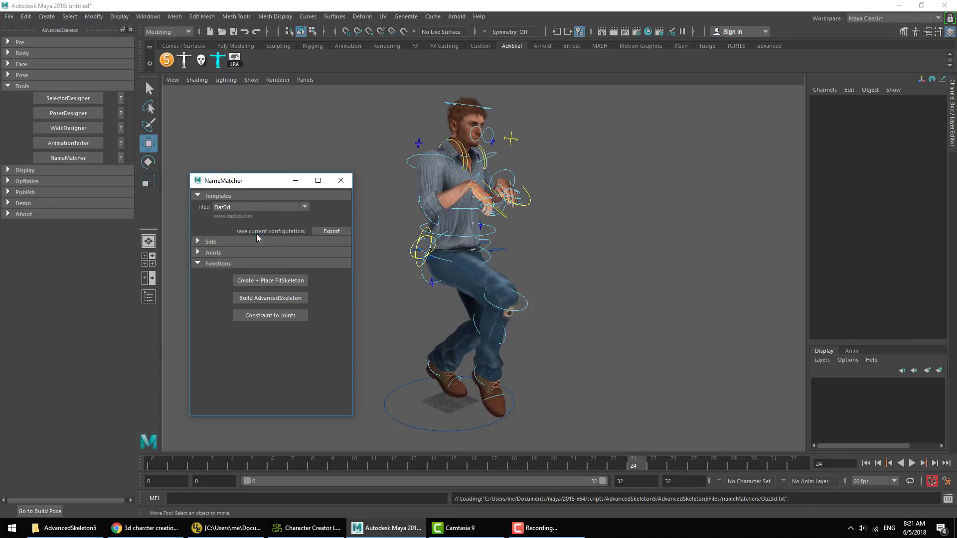
click(249, 208)
click(241, 247)
click(249, 207)
click(239, 256)
- Start a new scene without saving the current one
click(12, 17)
click(24, 33)
key(ctrl+n)
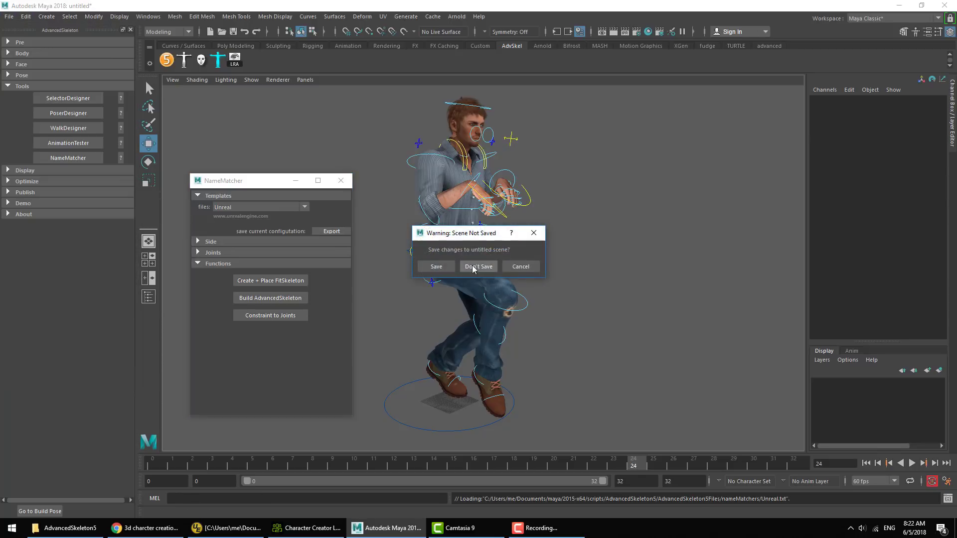
click(477, 268)
- Import unreal1.FBX into the scene, display it shaded with textures, and frame the whole mannequin
click(9, 16)
click(39, 126)
double_click(204, 269)
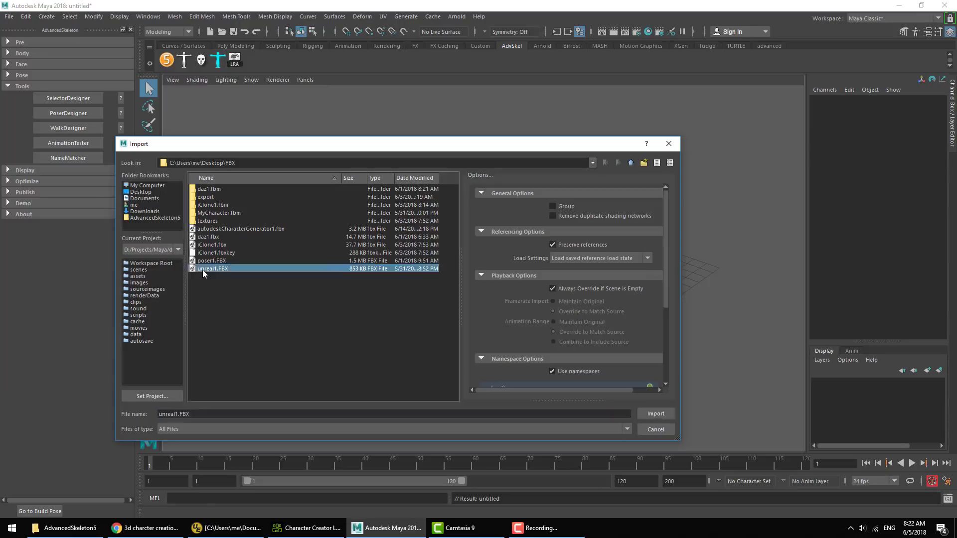
key(6)
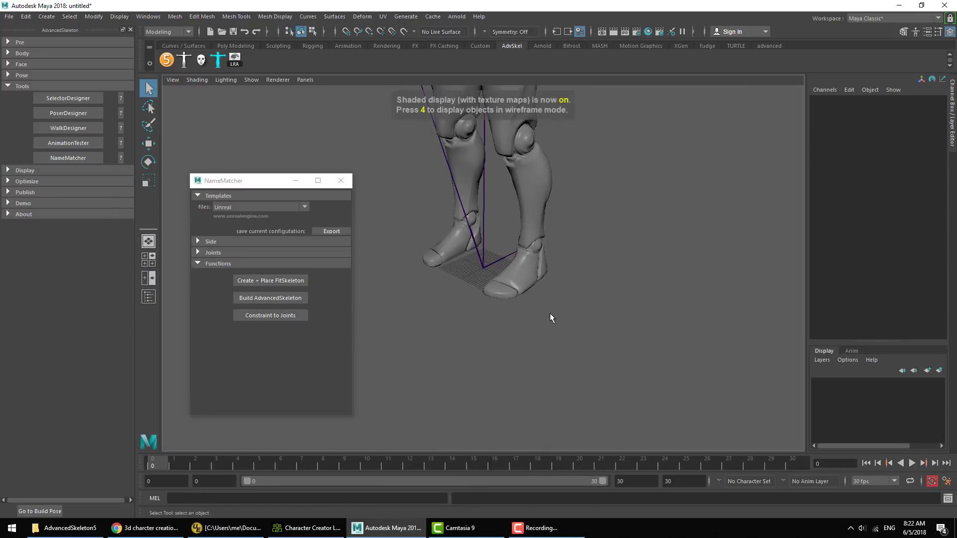
key(f)
click(350, 264)
mouse_move(503, 279)
alt+mouse_down()
mouse_move(551, 274)
mouse_move(514, 264)
alt+mouse_up()
alt+middle_drag(513, 264, 514, 329)
alt+drag(514, 329, 523, 299)
alt+right_drag(523, 299, 533, 300)
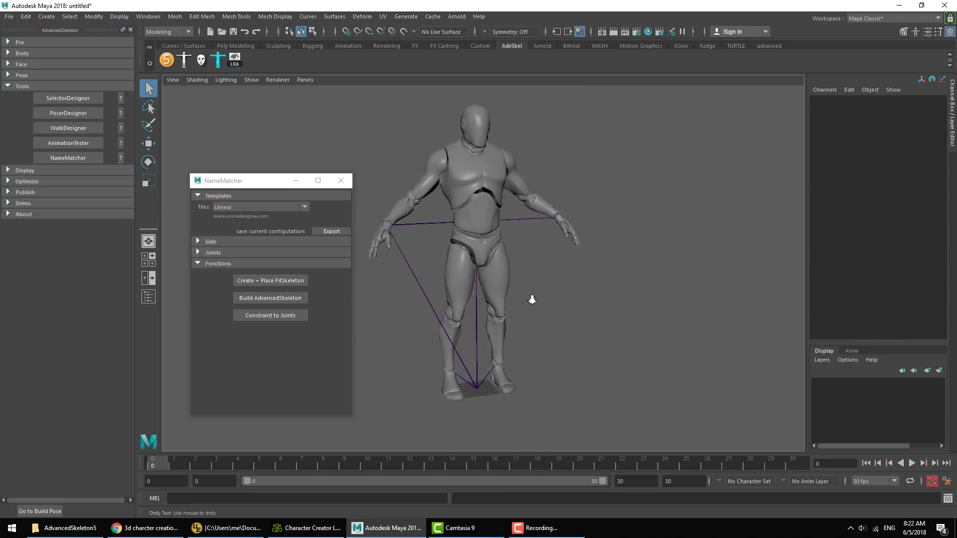
- Load the Unreal template in NameMatcher and create and place the FitSkeleton on the mannequin
click(253, 210)
click(247, 258)
click(219, 196)
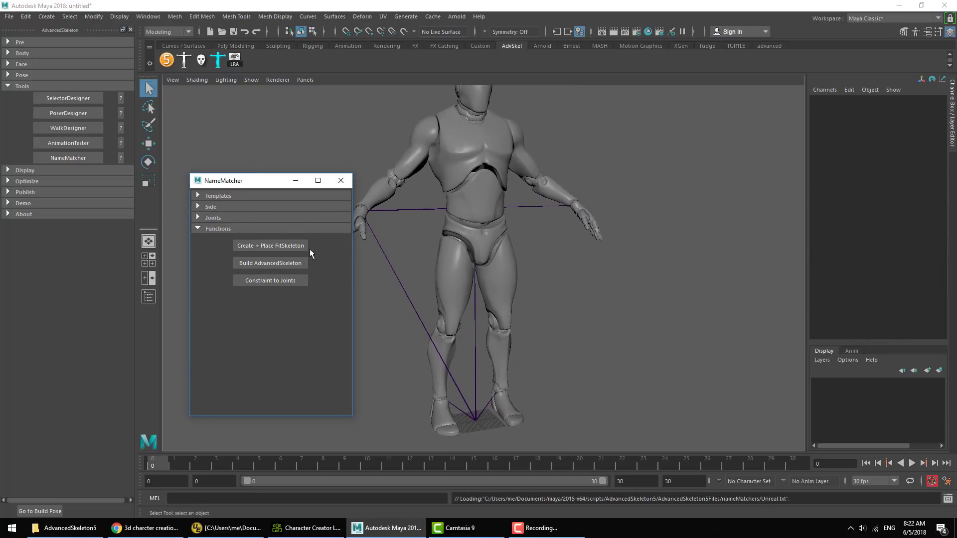
click(269, 246)
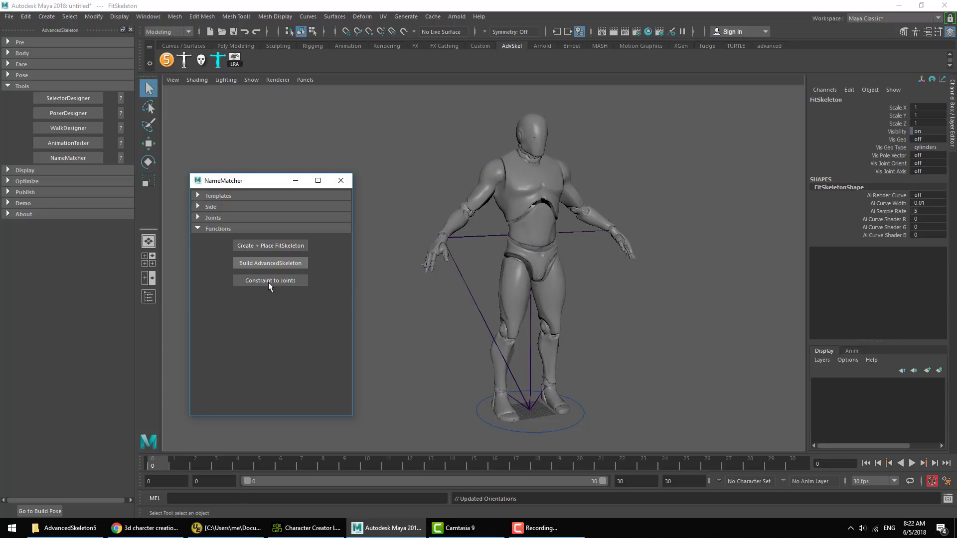
- Build the AdvancedSkeleton rig, constrain it to the mannequin's joints, and close NameMatcher
click(267, 281)
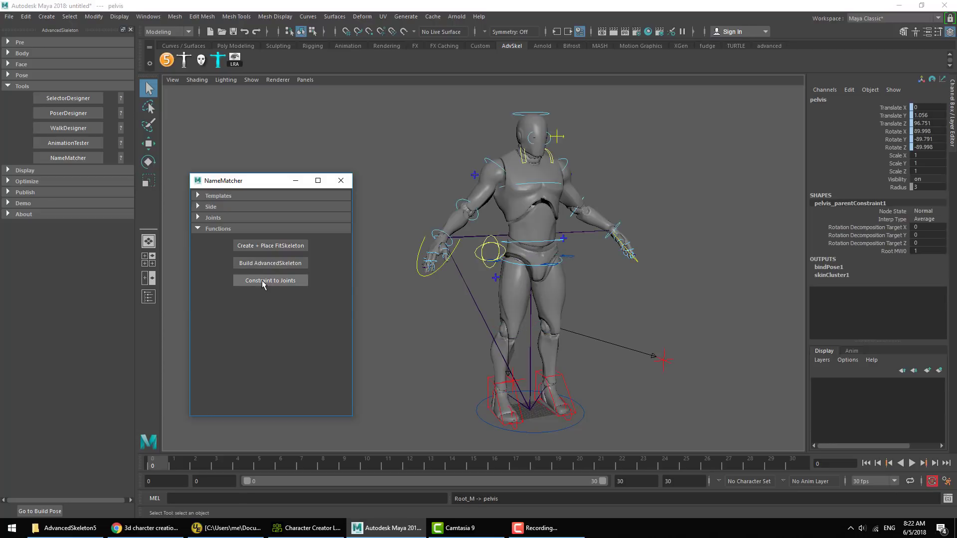
click(341, 180)
- Test the mannequin's rig by moving the right leg's IK foot control
alt+middle_drag(598, 294, 536, 293)
click(430, 393)
key(w)
drag(443, 389, 424, 344)
key(e)
key(w)
drag(472, 326, 441, 383)
- Start a walk_cute animation on the mannequin with WalkDesigner and play it with the rig controls hidden
click(68, 128)
click(161, 228)
click(913, 463)
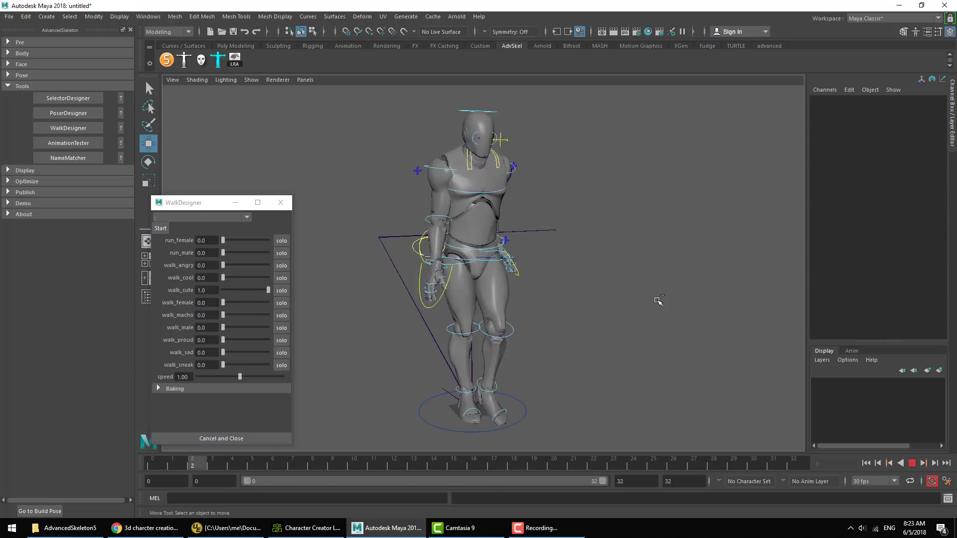
key(alt+1)
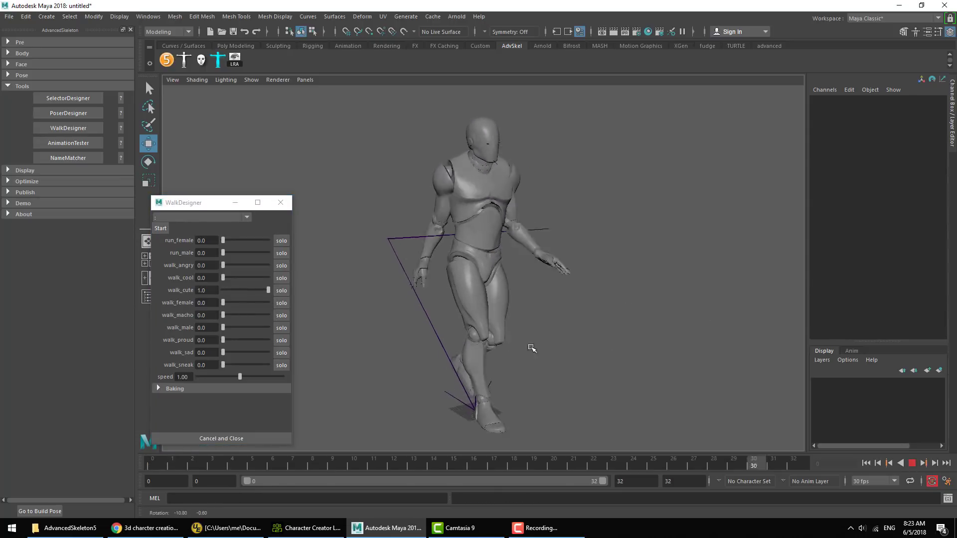
- Preview the walk_macho and run_male cycles on the mannequin, and close WalkDesigner
click(281, 315)
click(281, 253)
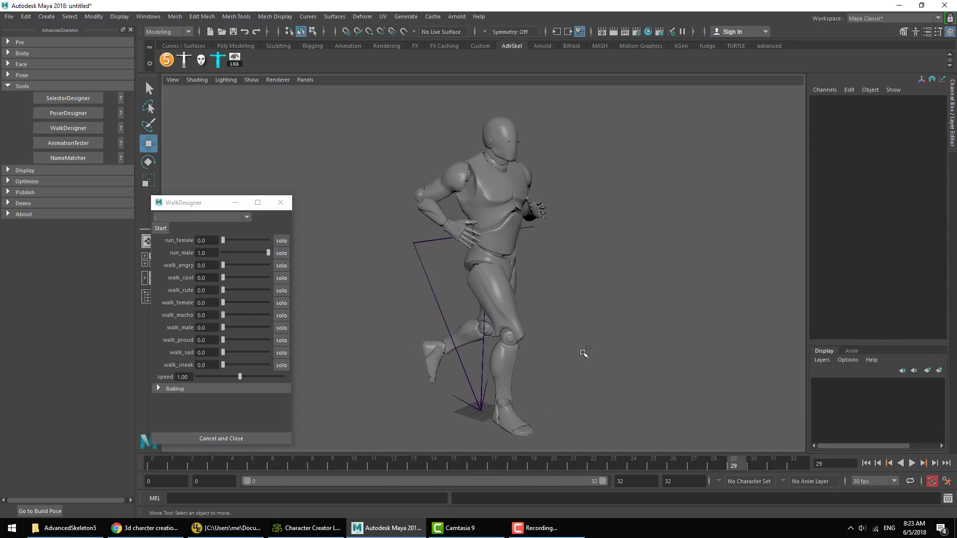
click(222, 438)
- Reopen NameMatcher and look over its available template files
click(68, 158)
click(212, 229)
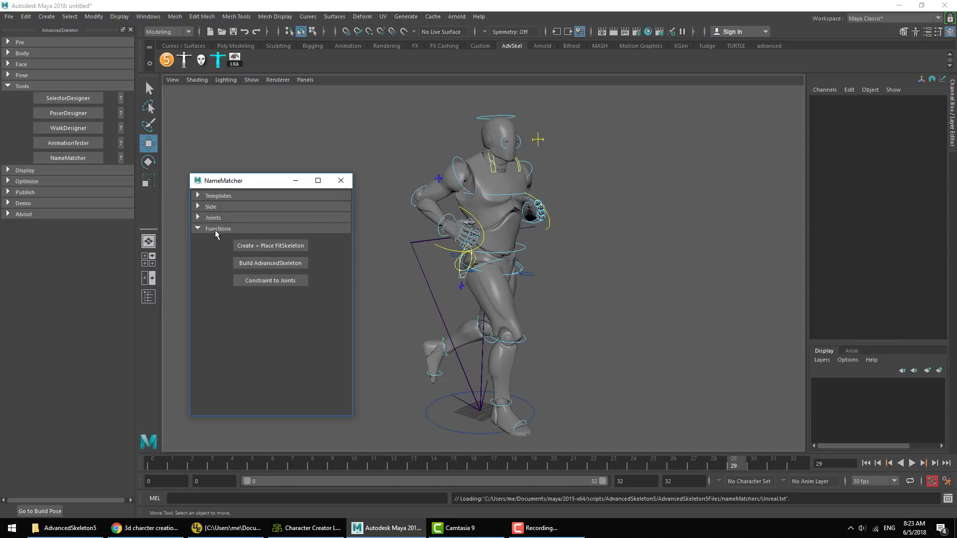
click(214, 229)
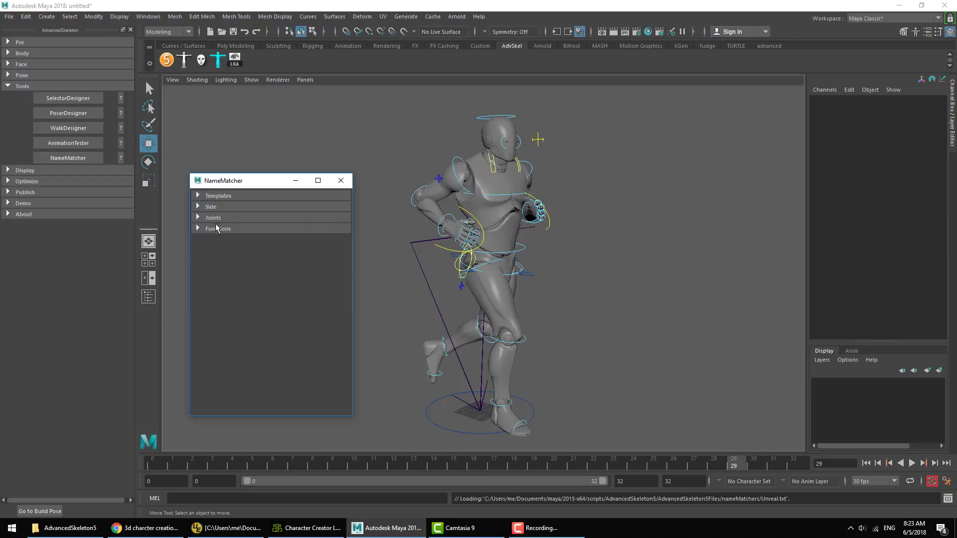
click(223, 197)
click(235, 208)
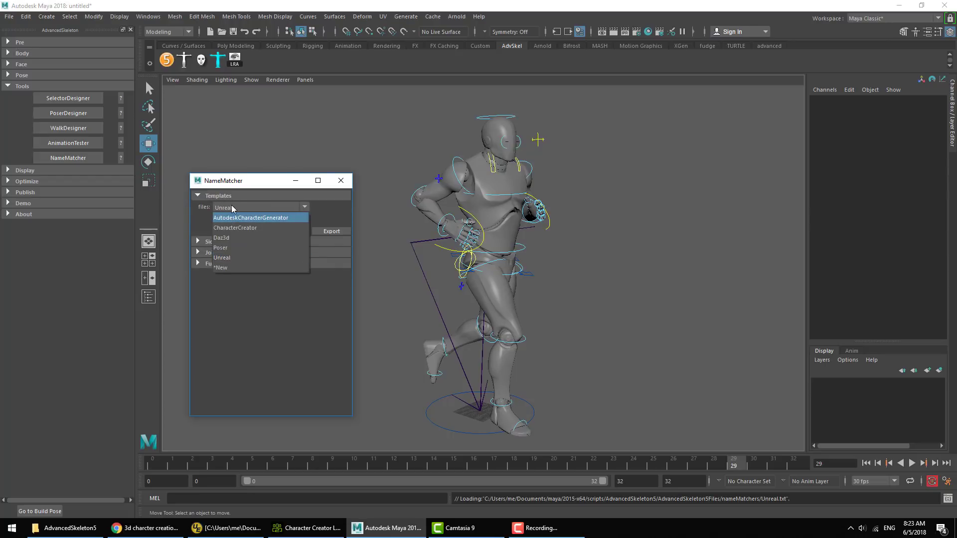
click(207, 238)
- Examine the Unreal template's joint name pairs and its side naming settings in NameMatcher
click(214, 253)
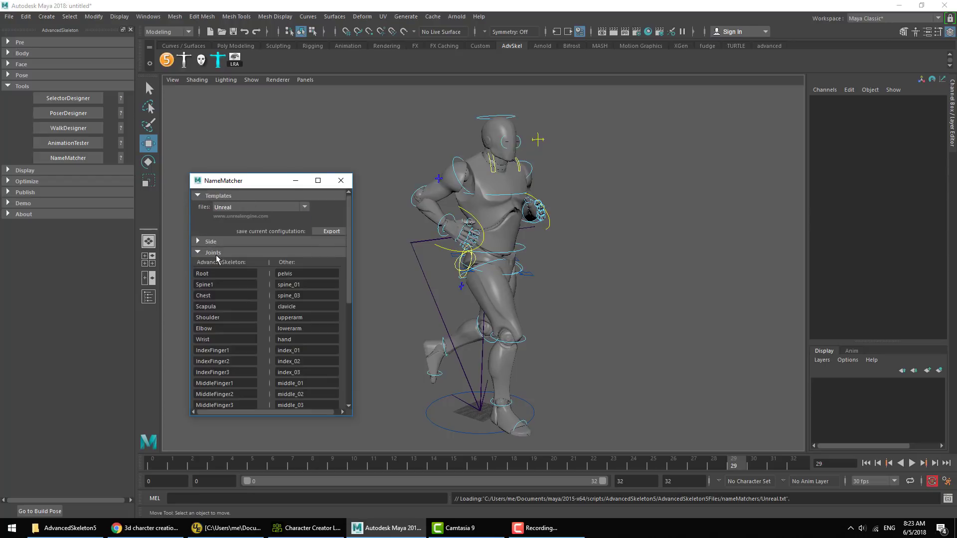
scroll(224, 299, down, 10)
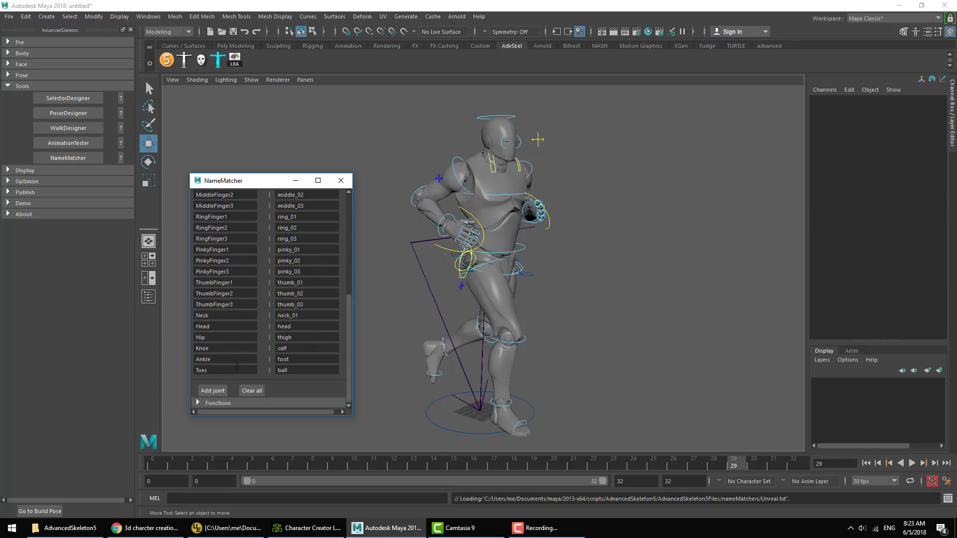
scroll(225, 349, up, 10)
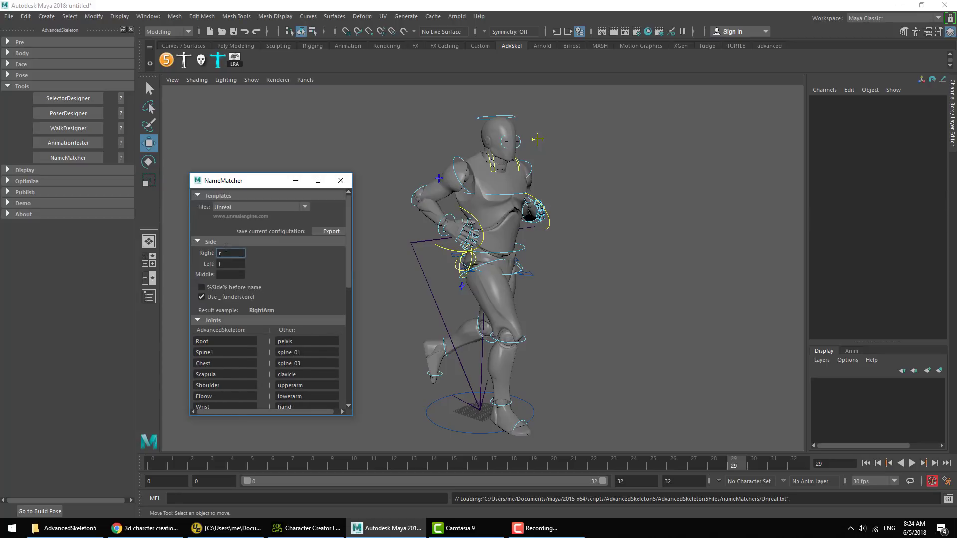
click(303, 241)
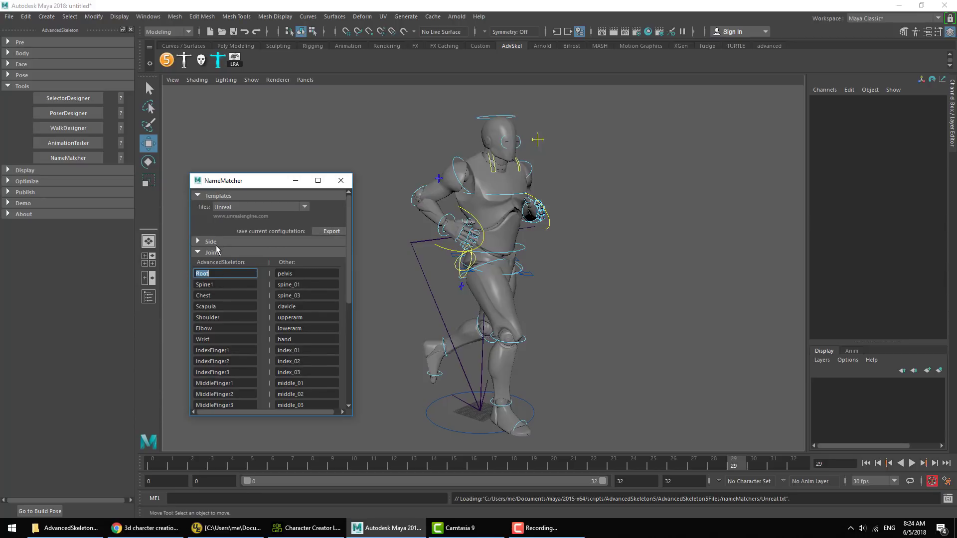
- Switch to File Explorer and look through the template text files in the AdvancedSkeleton5Files nameMatchers folder
key(alt+Tab)
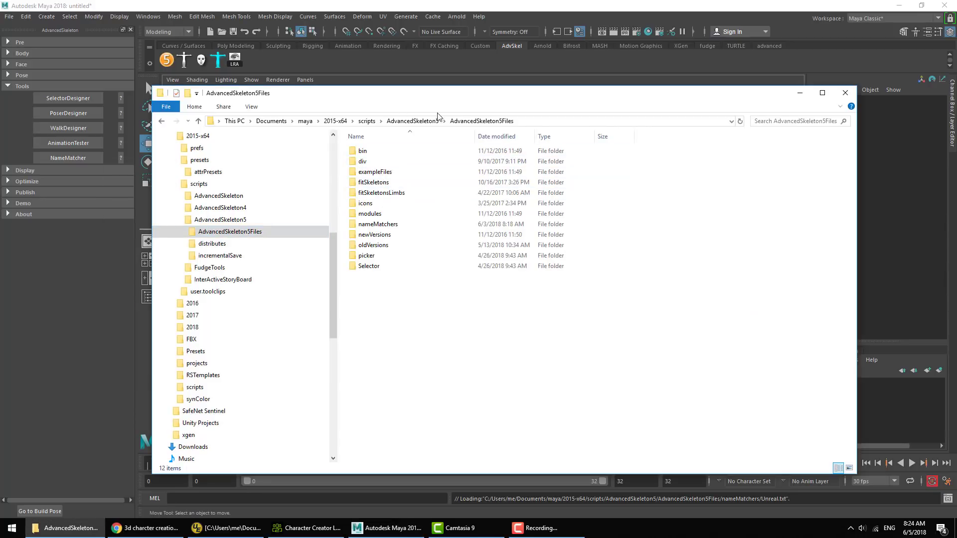
double_click(383, 225)
drag(414, 260, 359, 161)
click(392, 237)
drag(395, 244, 363, 165)
click(394, 288)
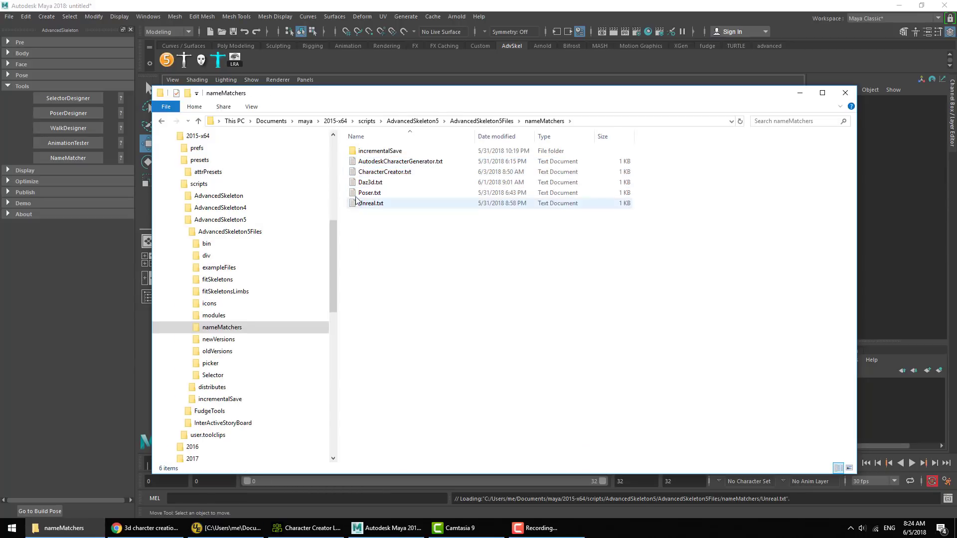
- Open CharacterCreator.txt to examine its side settings and joint name pairs, close it, and return to Maya
click(366, 194)
click(379, 215)
double_click(381, 172)
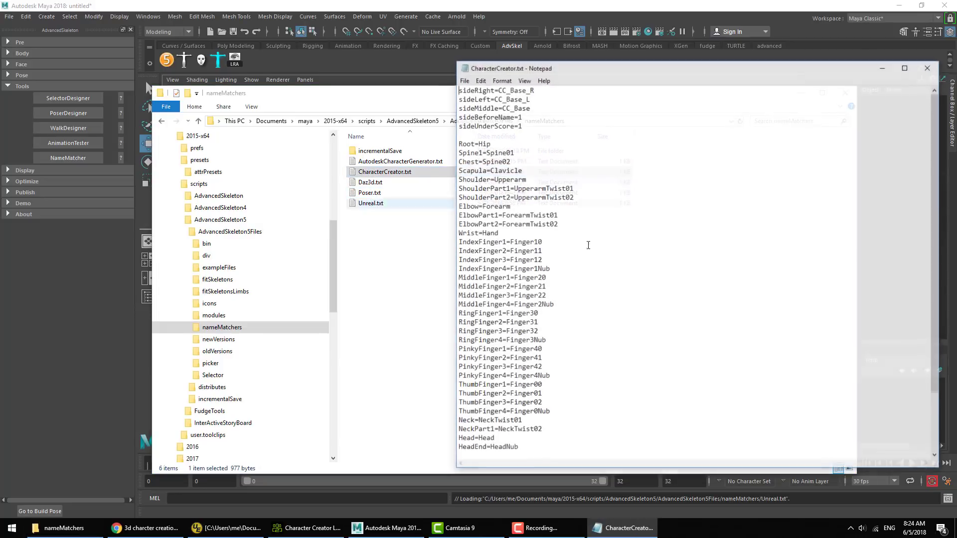
click(928, 68)
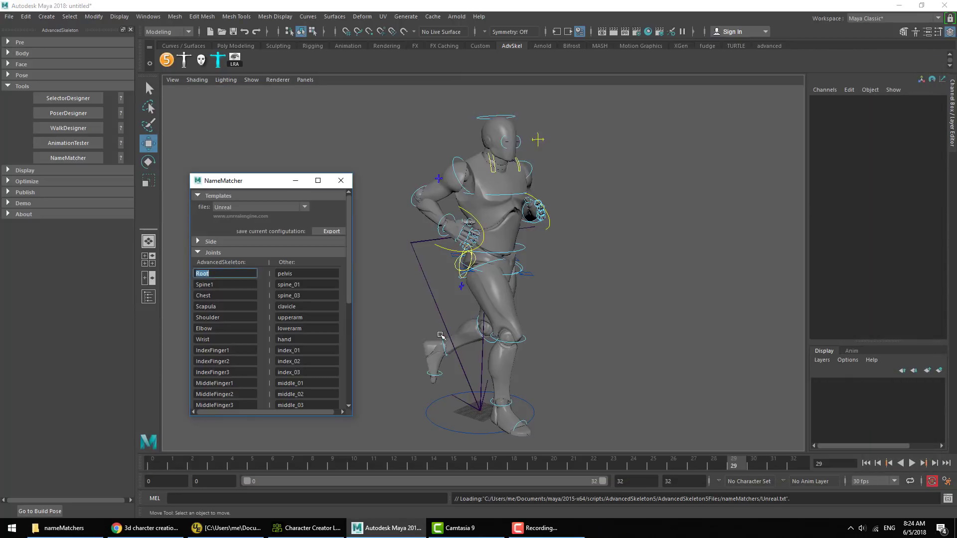